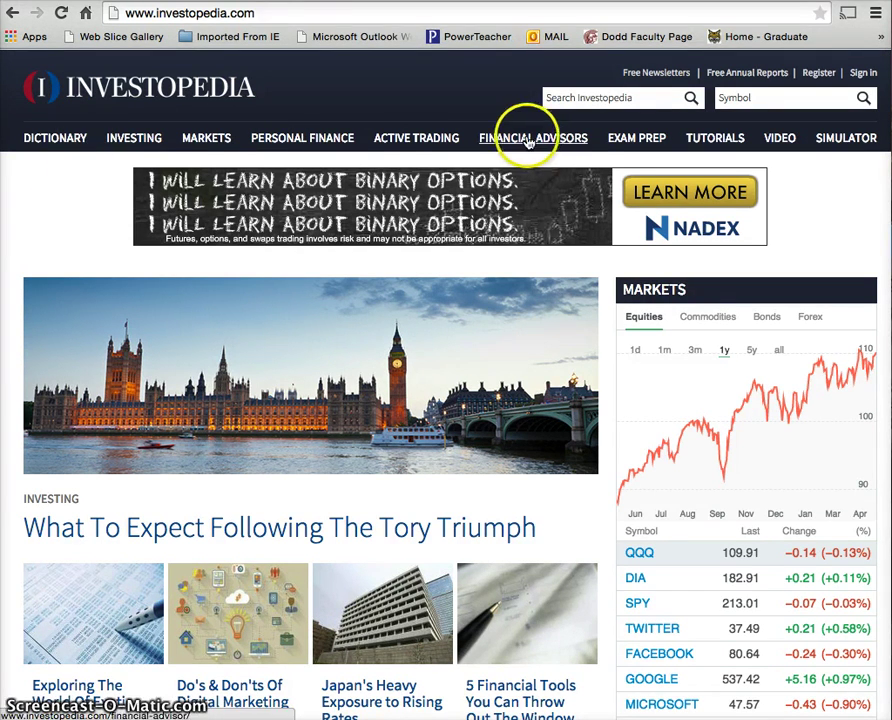
- Go from the Investopedia home page to the Stock Simulator registration page
left_click(843, 150)
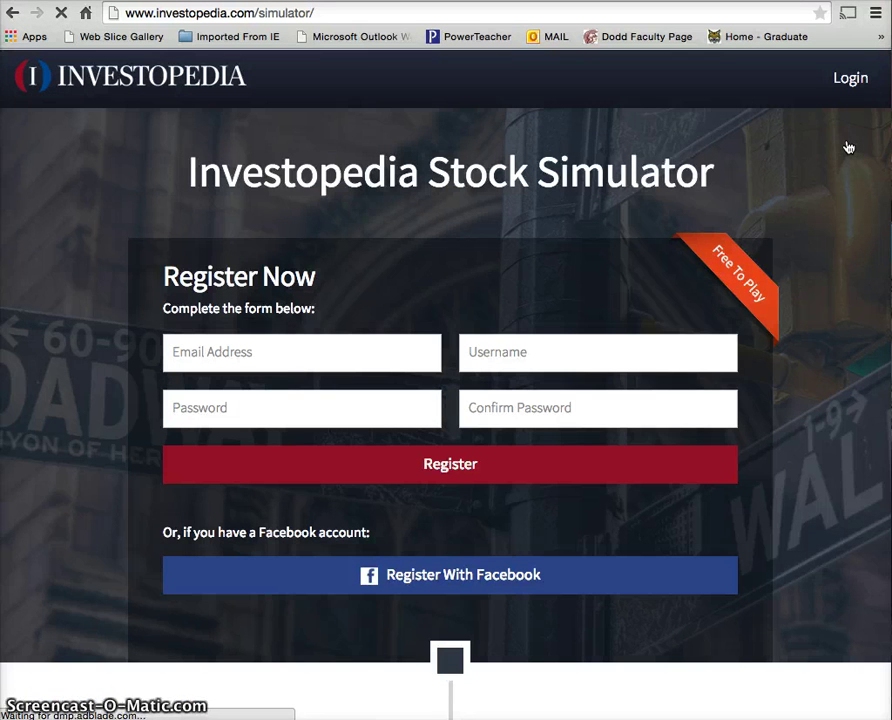
- Enter the user's email address, a username and the account password in the Register Now form
left_click(627, 160)
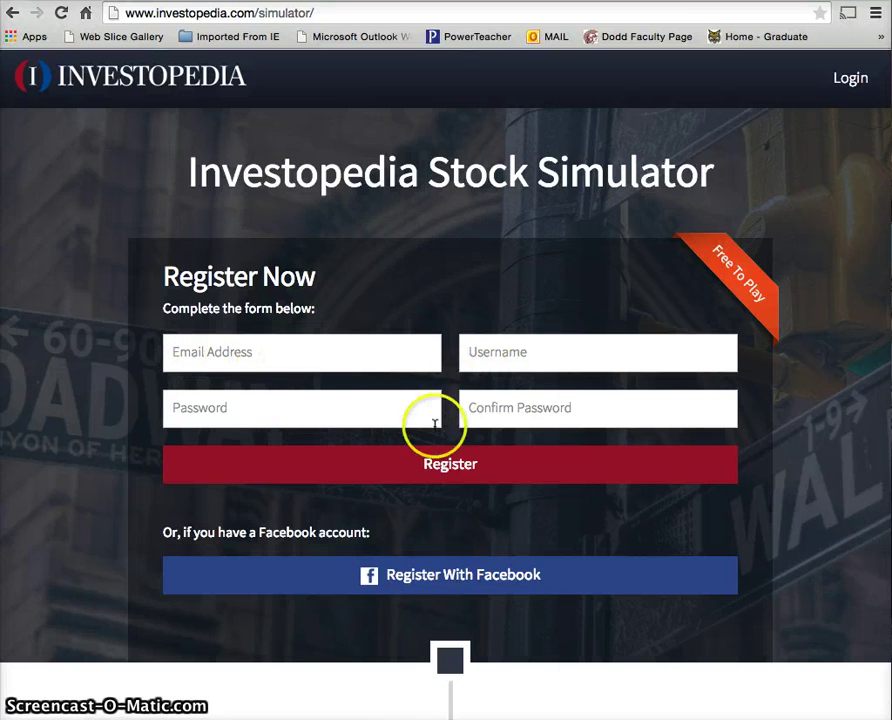
left_click(308, 355)
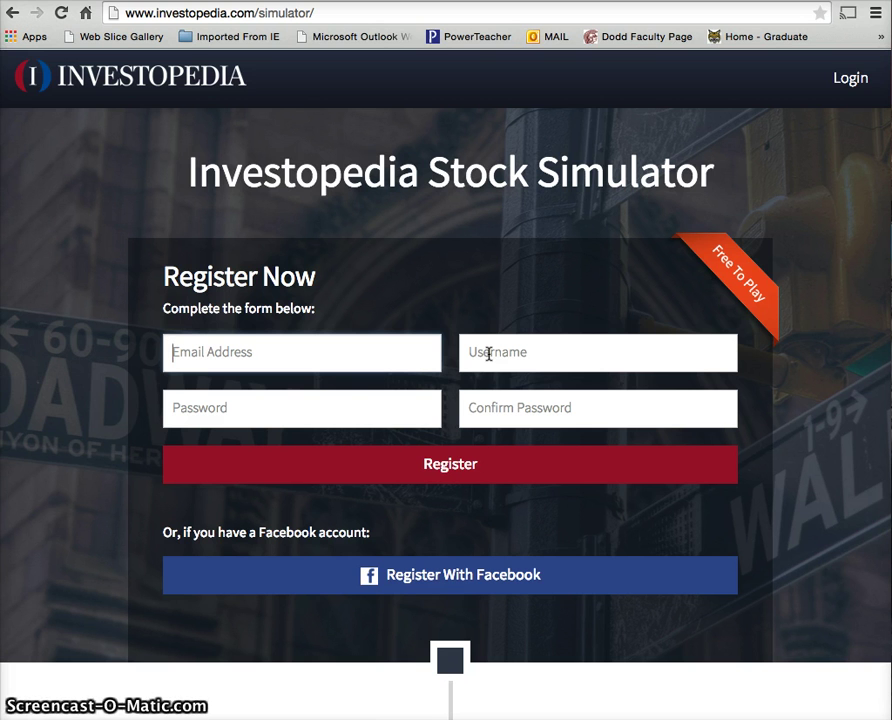
left_click(406, 356)
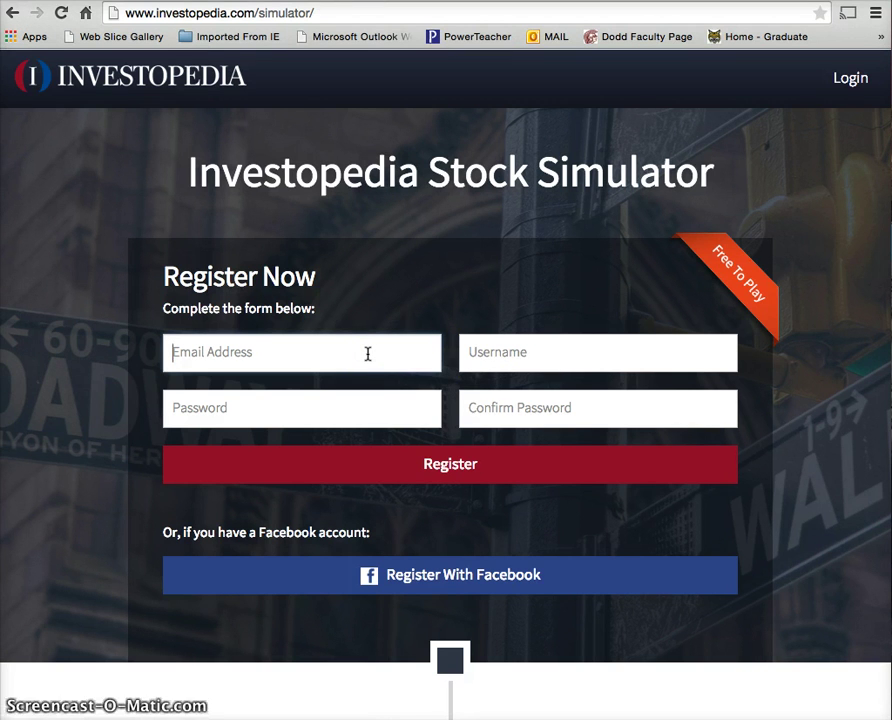
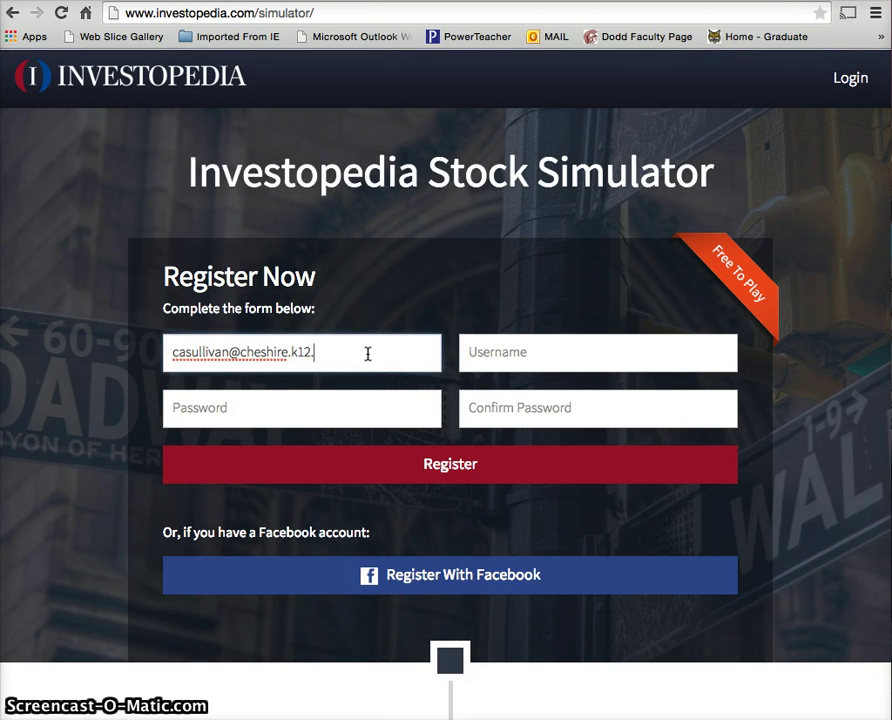
key("Tab")
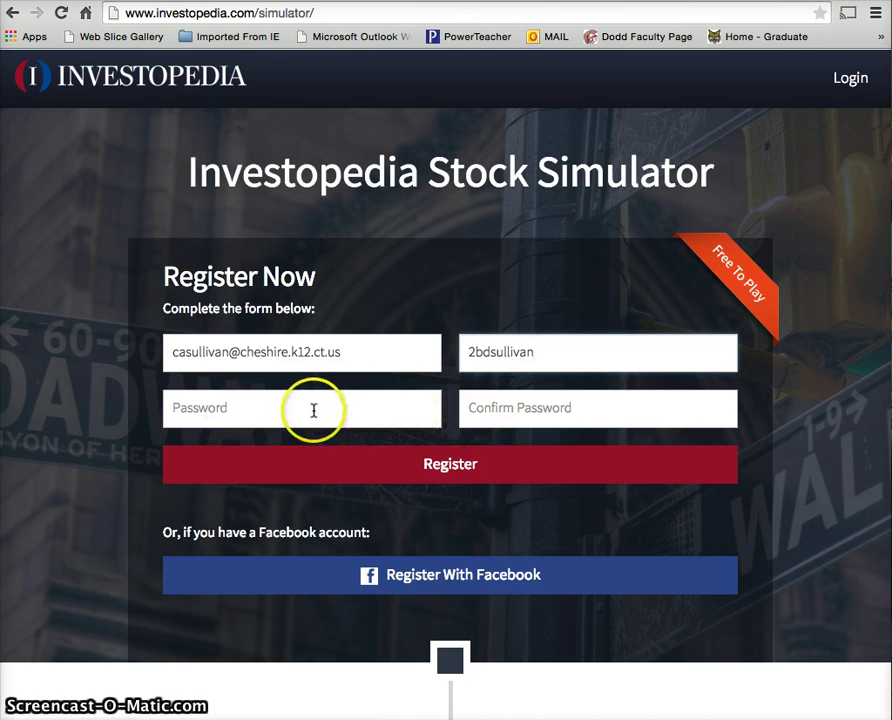
left_click(310, 410)
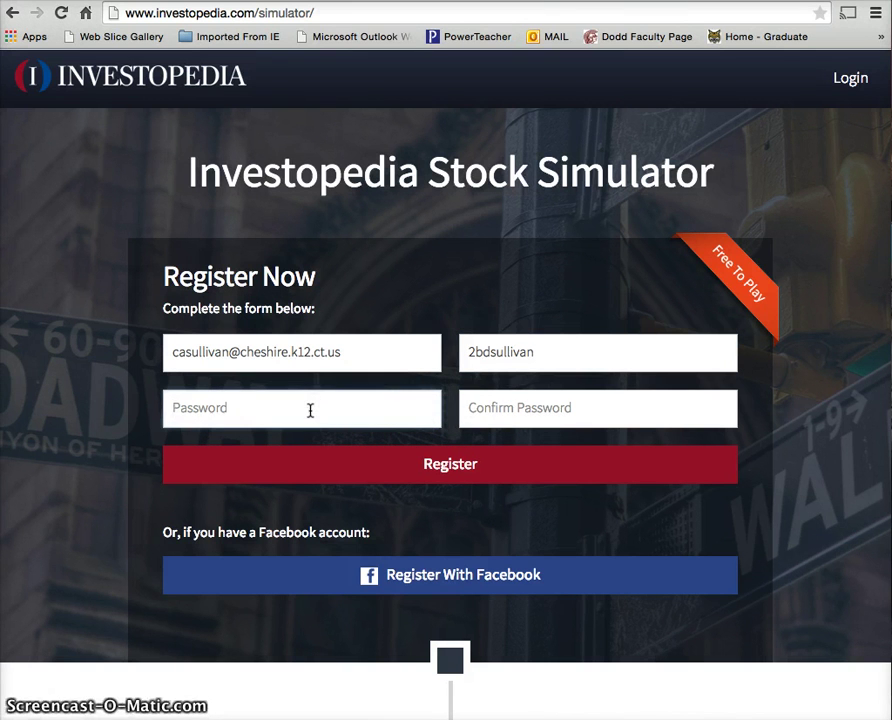
type("******")
key("Tab")
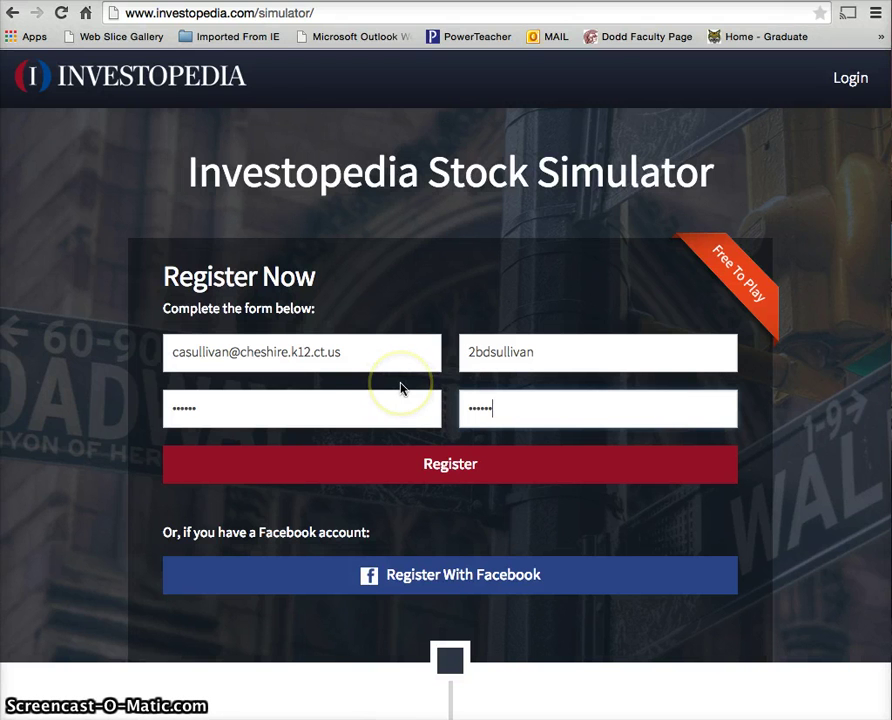
- Add a 1 to the email address and submit the registration form
left_click(229, 352)
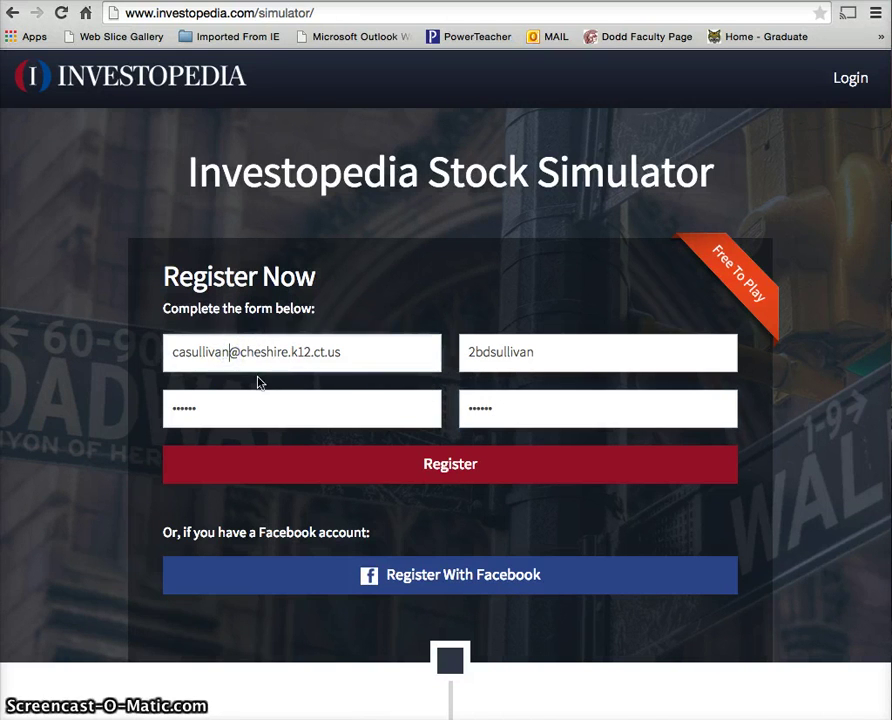
type("1")
key("BackSpace")
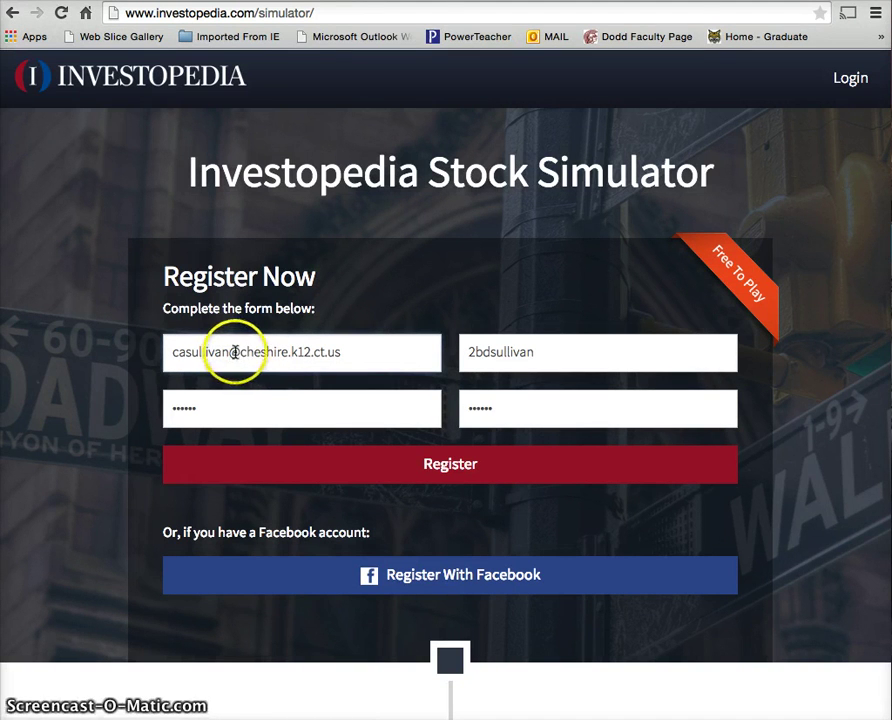
left_click(243, 353)
type("1")
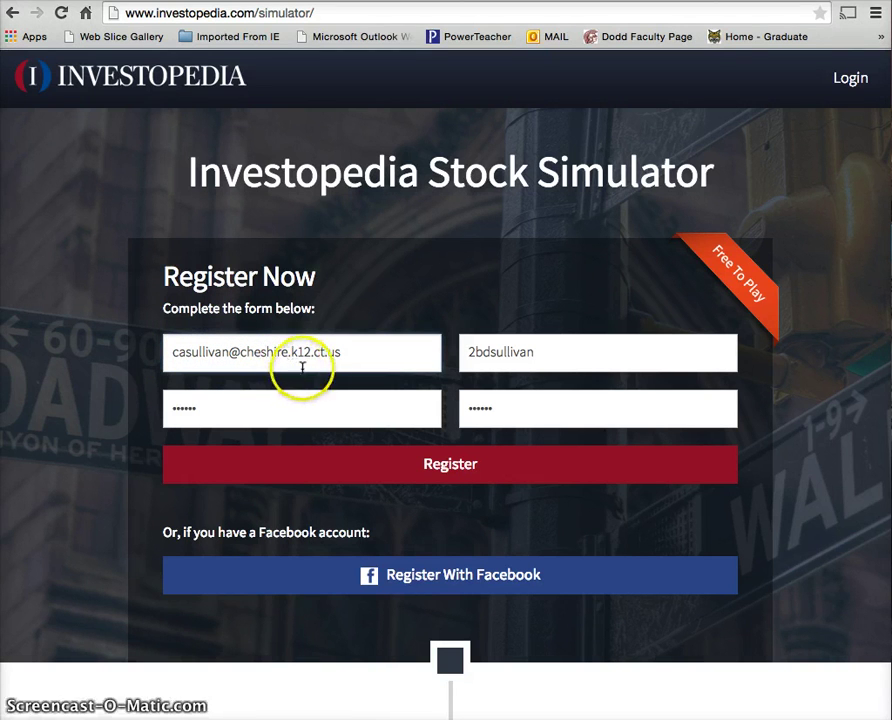
left_click(426, 464)
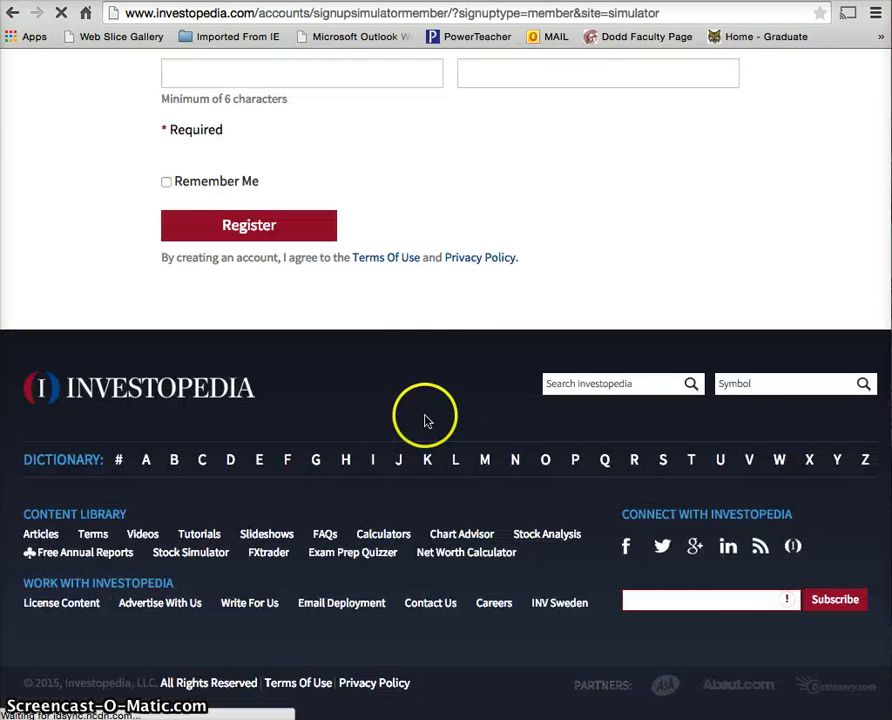
- Make the rejected email unique by adding 11, and re-enter the account password
scroll(470, 356, "up", 3)
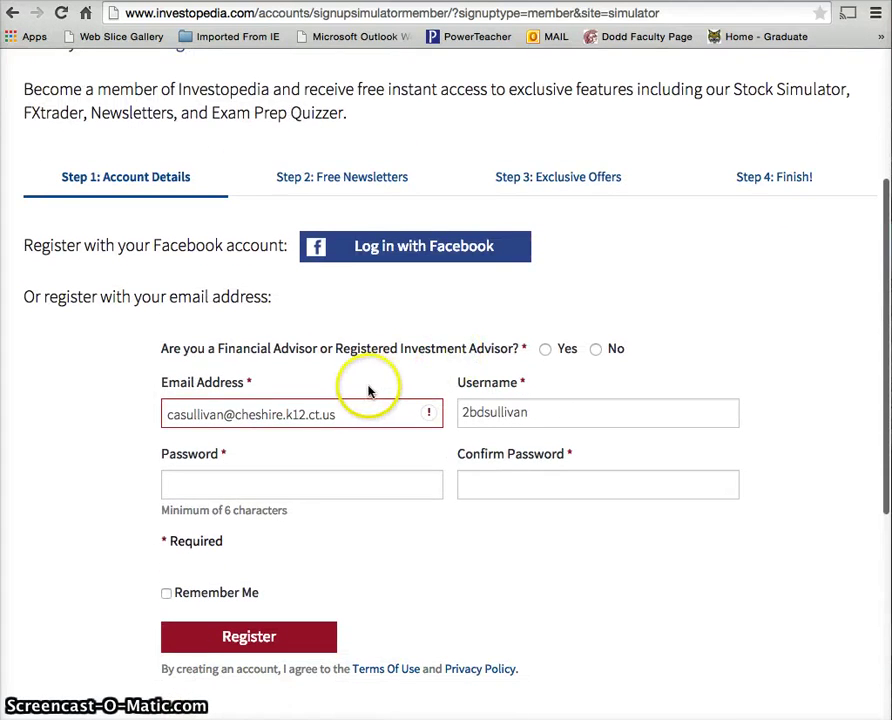
mouse_move(351, 411)
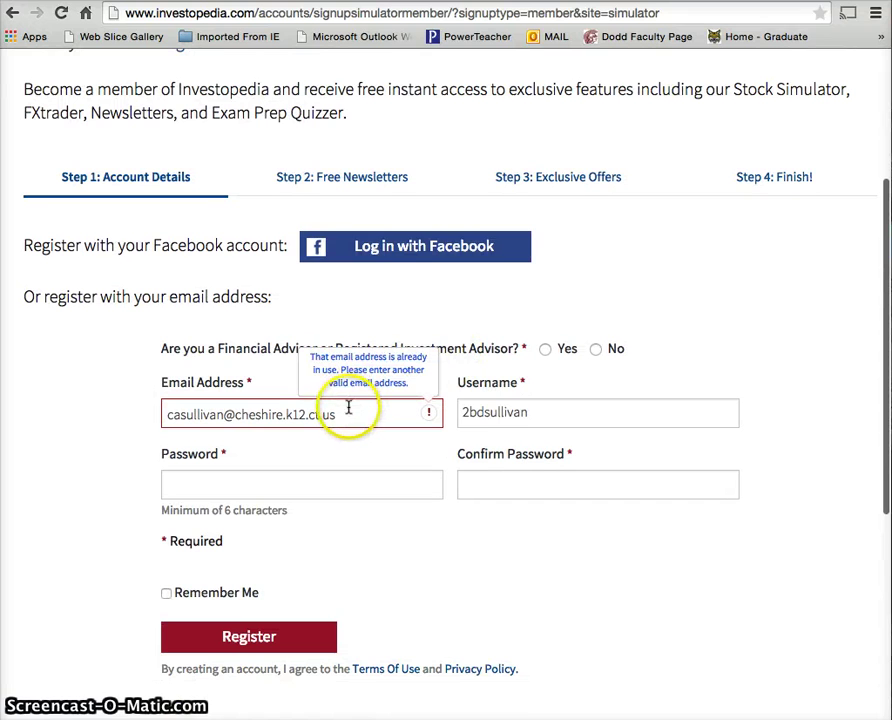
left_click(221, 415)
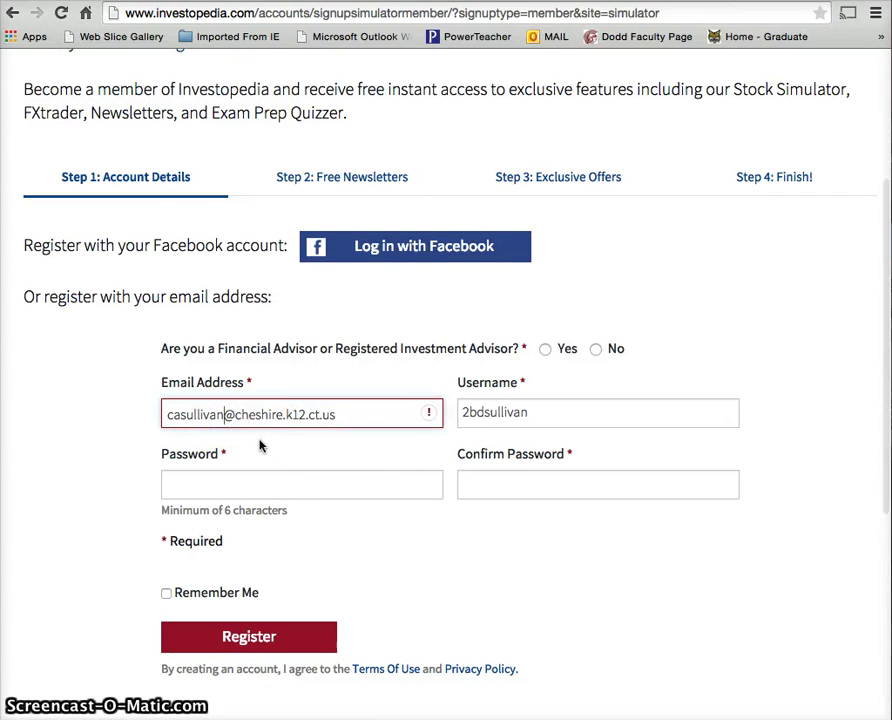
type("11")
left_click(301, 490)
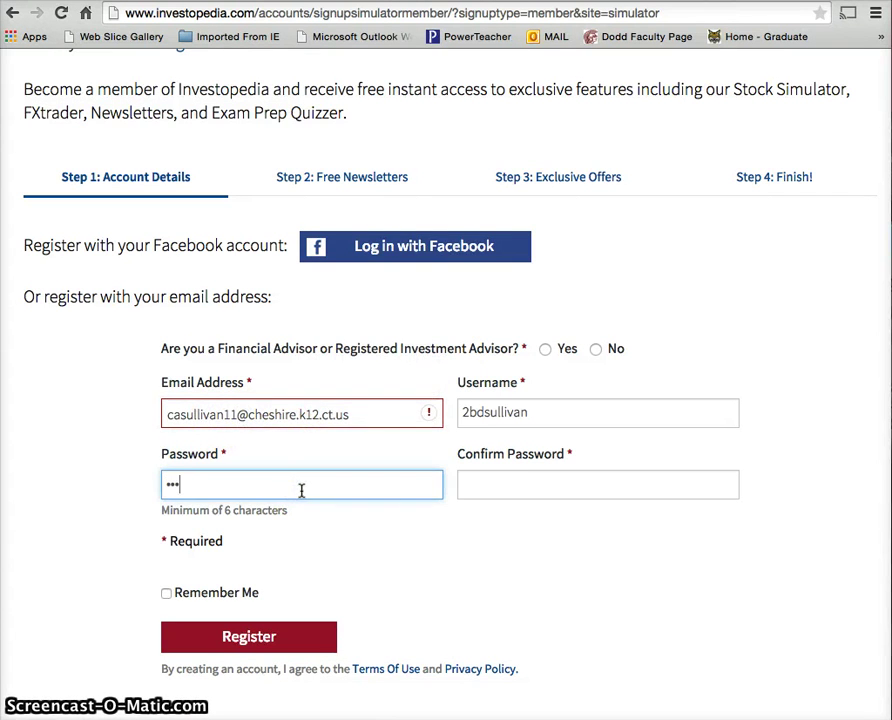
key("Tab")
type("••")
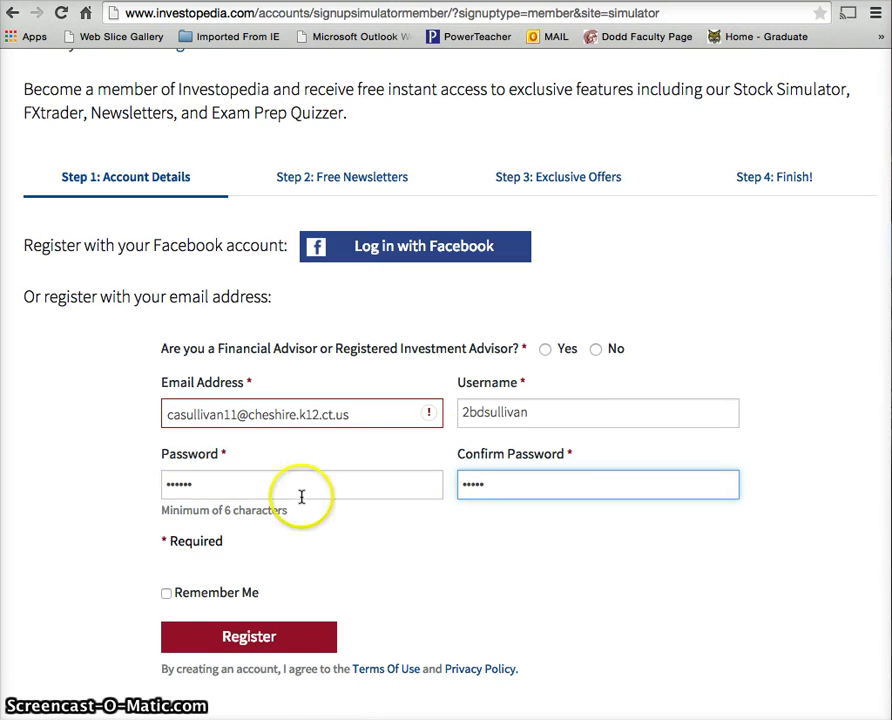
- Answer No to financial advisor, fix the password confirmation, and submit registration
left_click(596, 349)
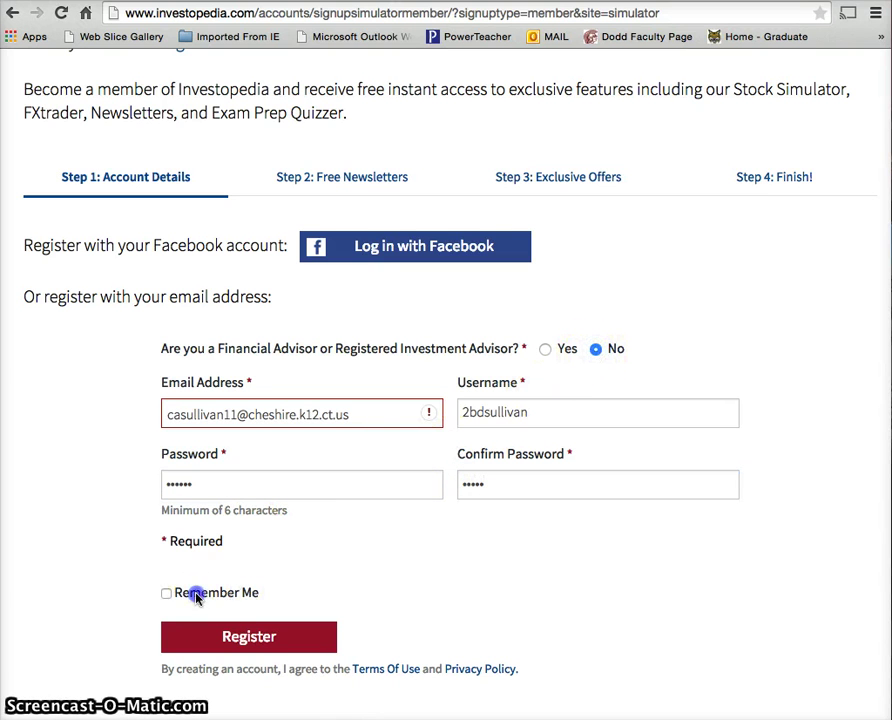
double_click(194, 593)
left_click(214, 637)
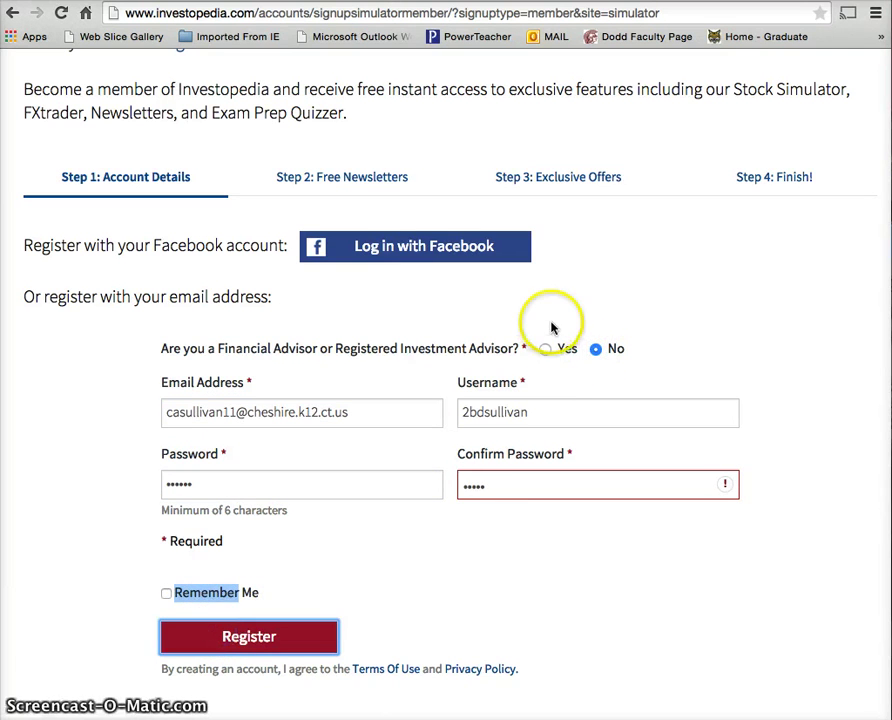
left_click(553, 489)
left_click_drag(543, 489, 448, 488)
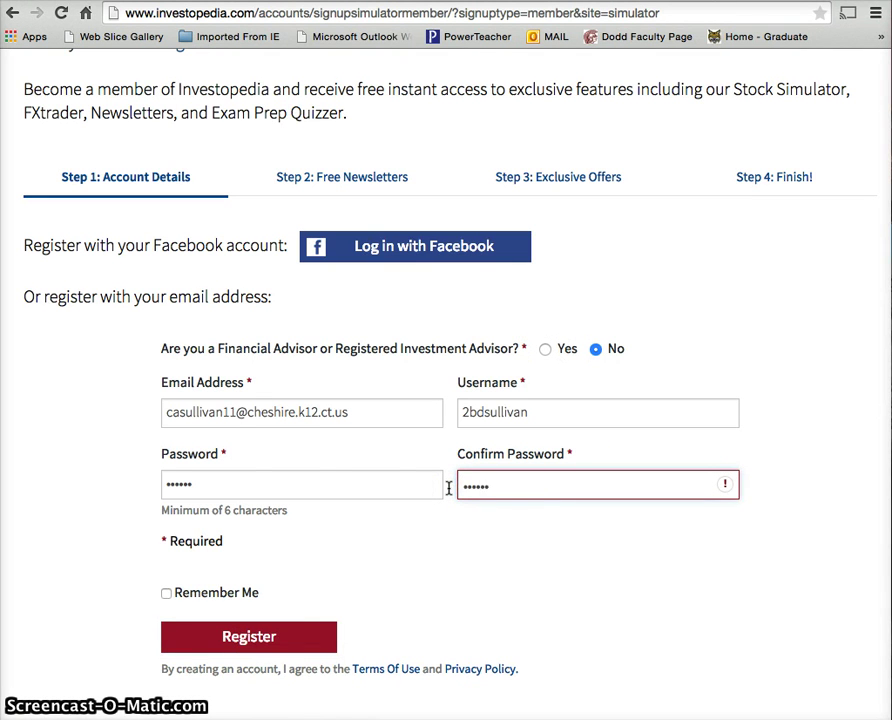
left_click(292, 637)
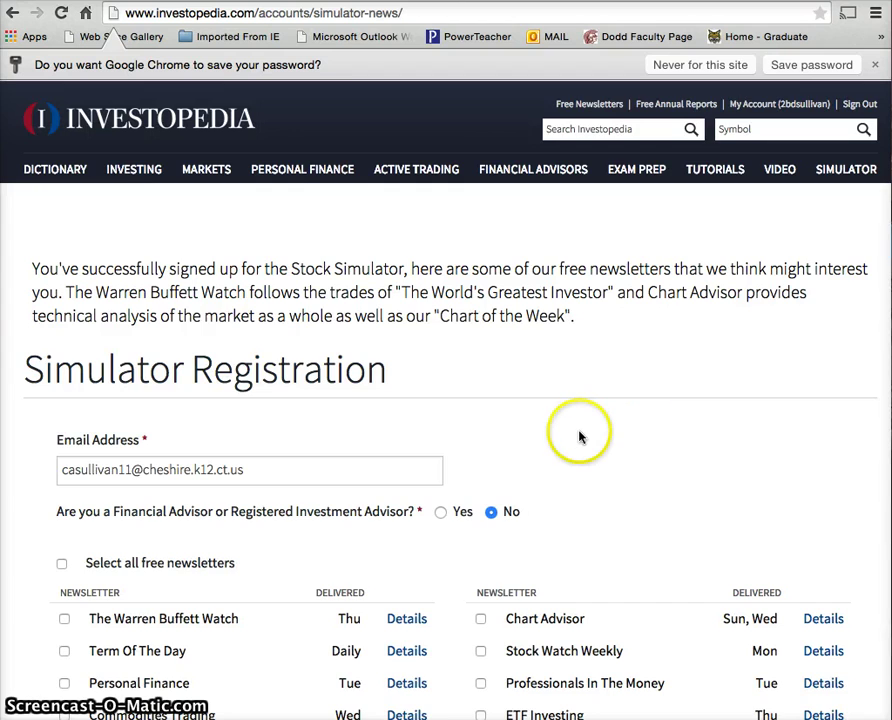
- Leave the newsletter page for the Simulator's Join A Game page
scroll(578, 436, "down", 3)
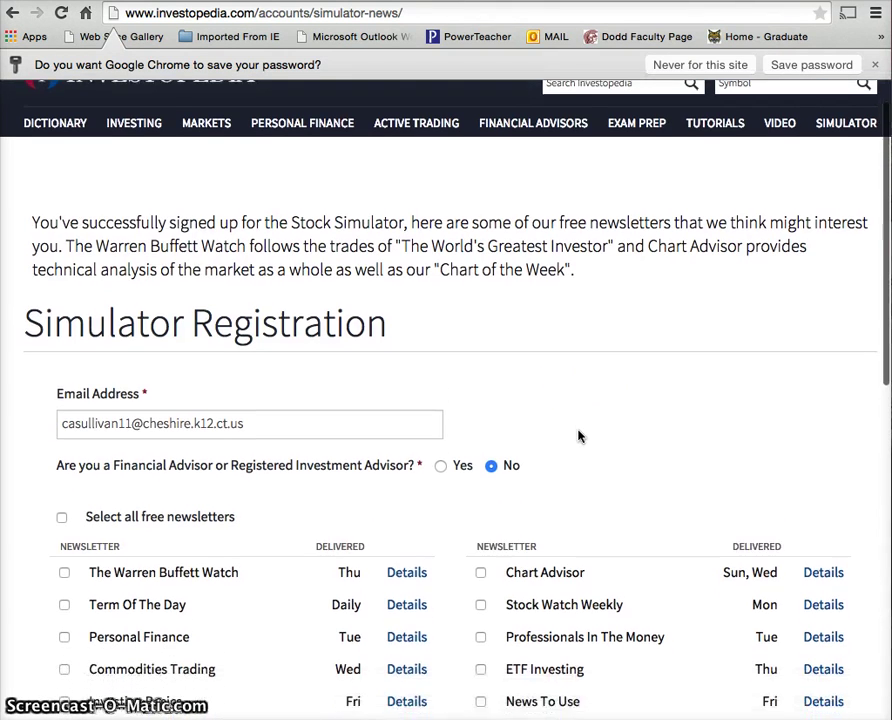
scroll(578, 436, "up", 3)
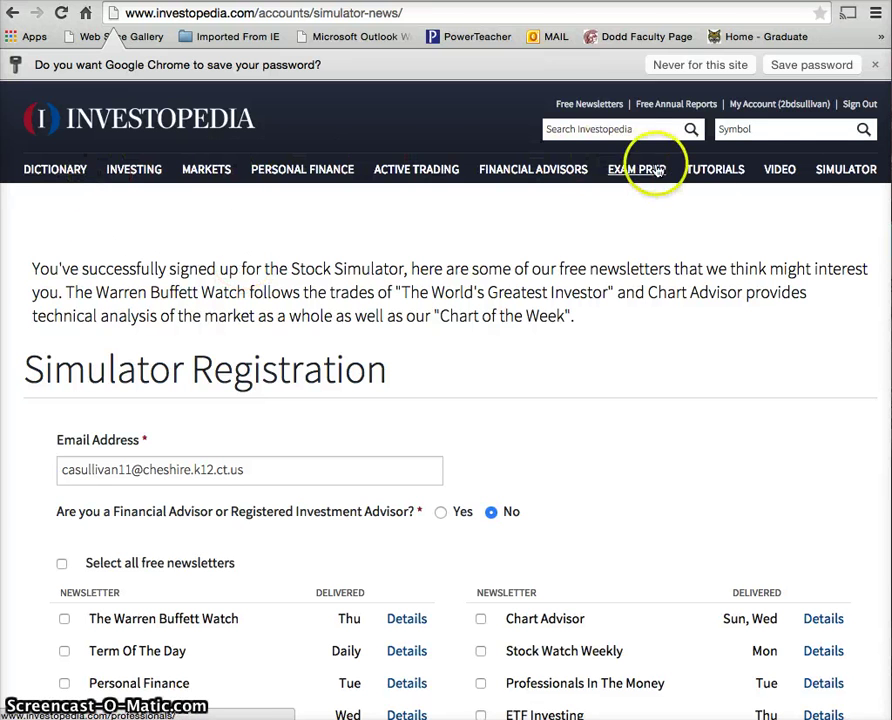
left_click(858, 175)
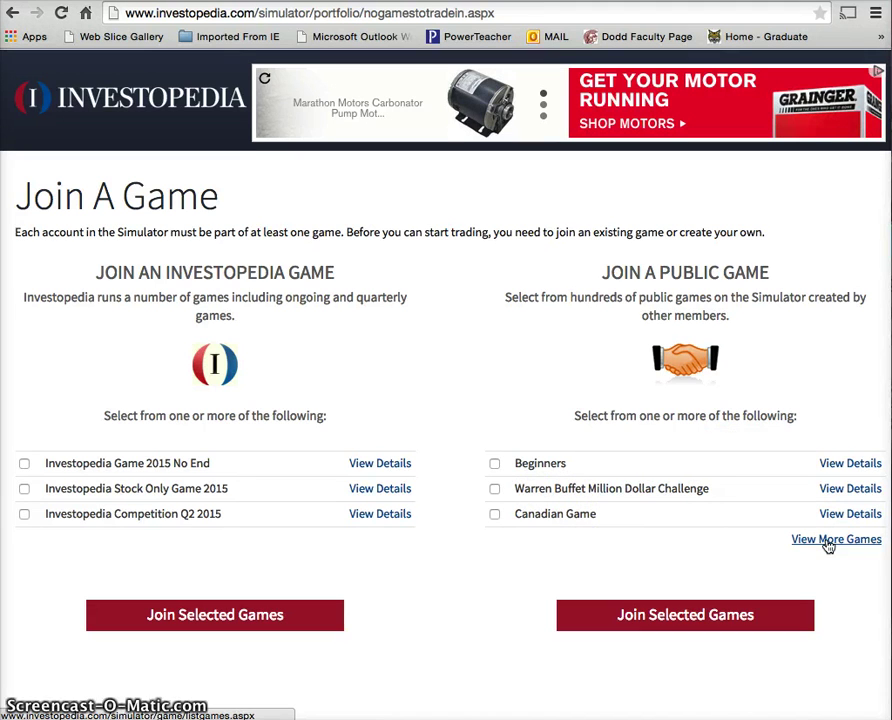
- Search the game list for 'dodd 7 q4', enter its password, and join the private game
left_click(828, 542)
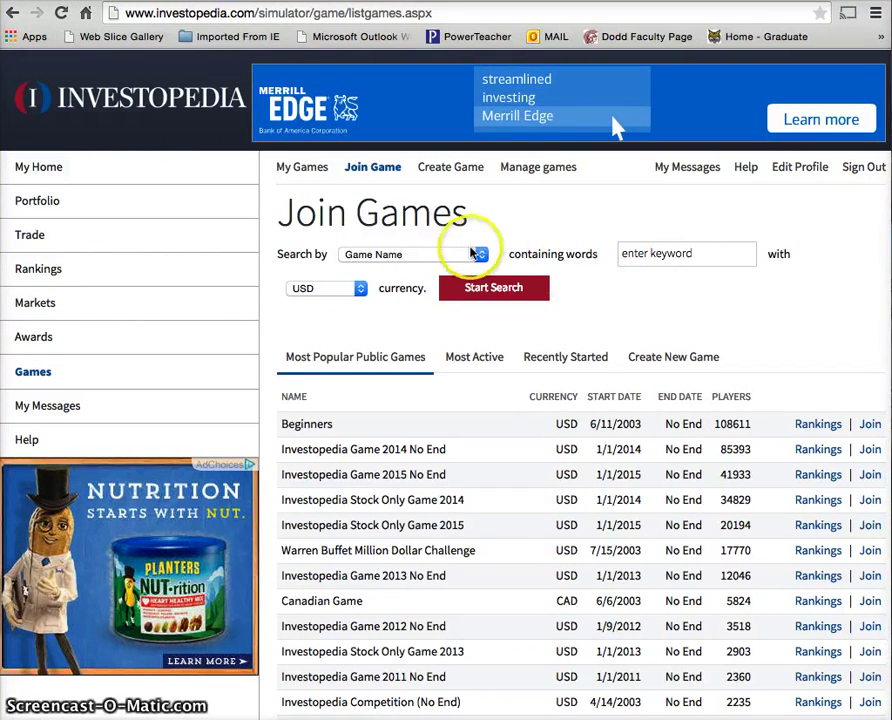
left_click(707, 253)
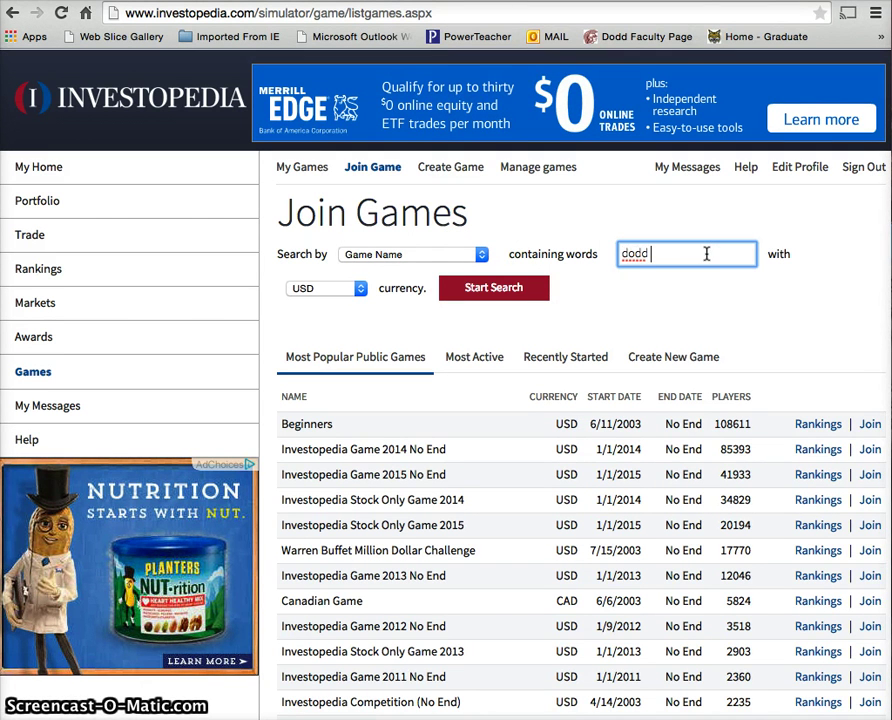
type("dodd 7 q4")
key("Return")
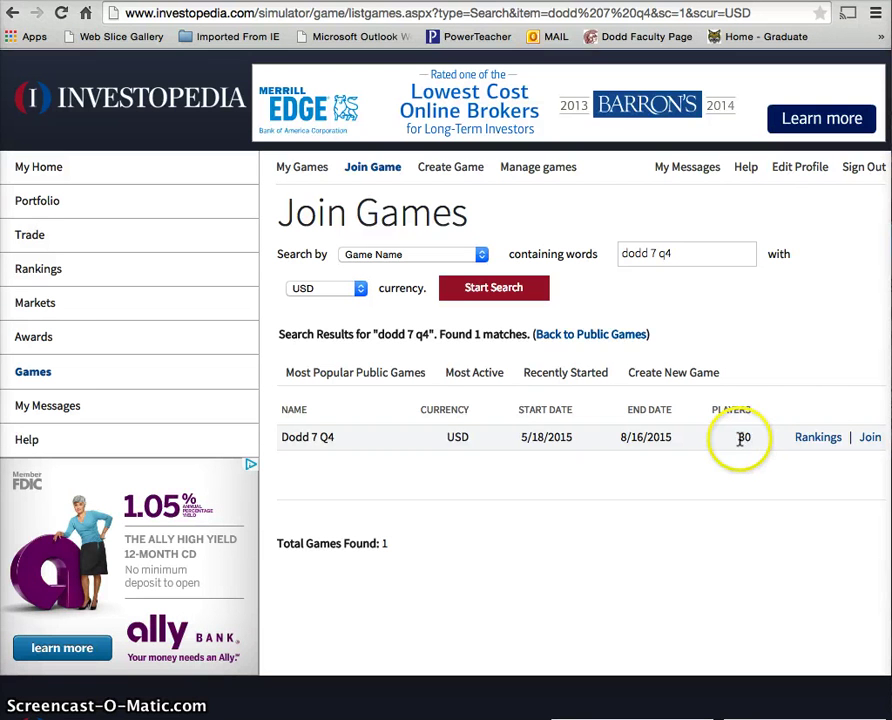
left_click(870, 440)
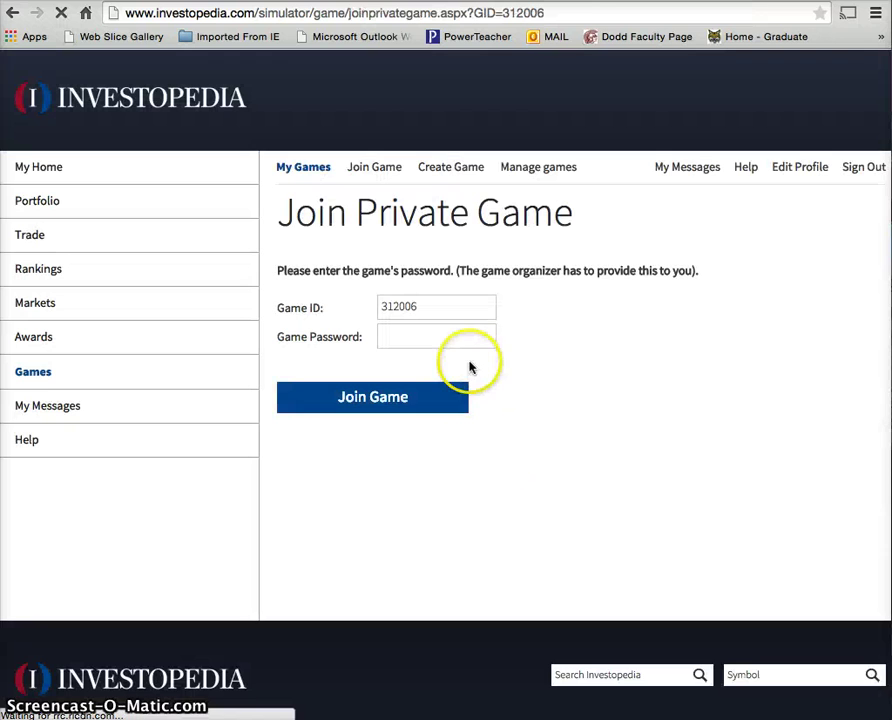
left_click(467, 334)
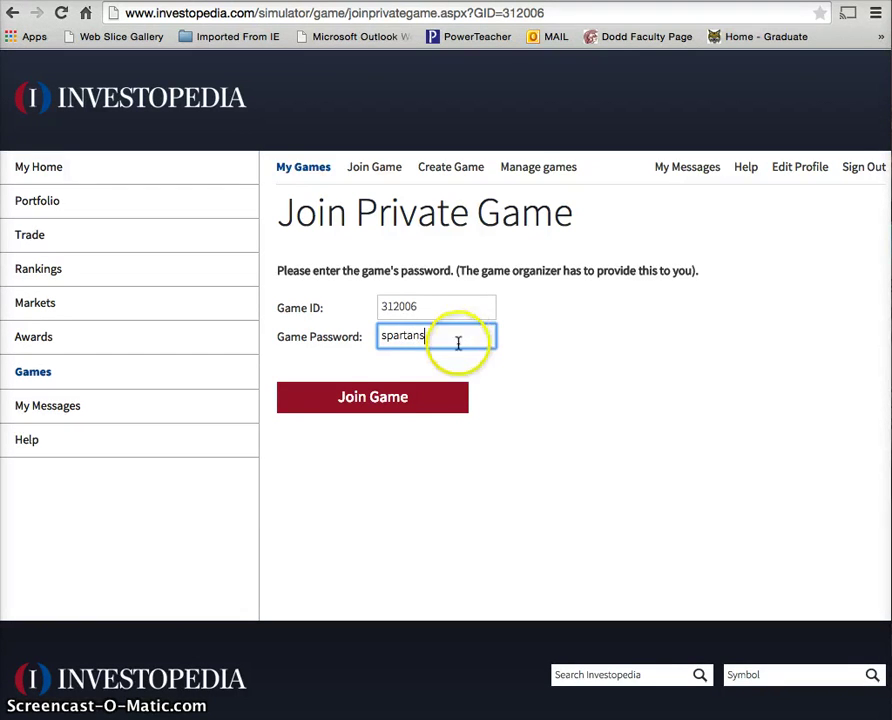
left_click(380, 399)
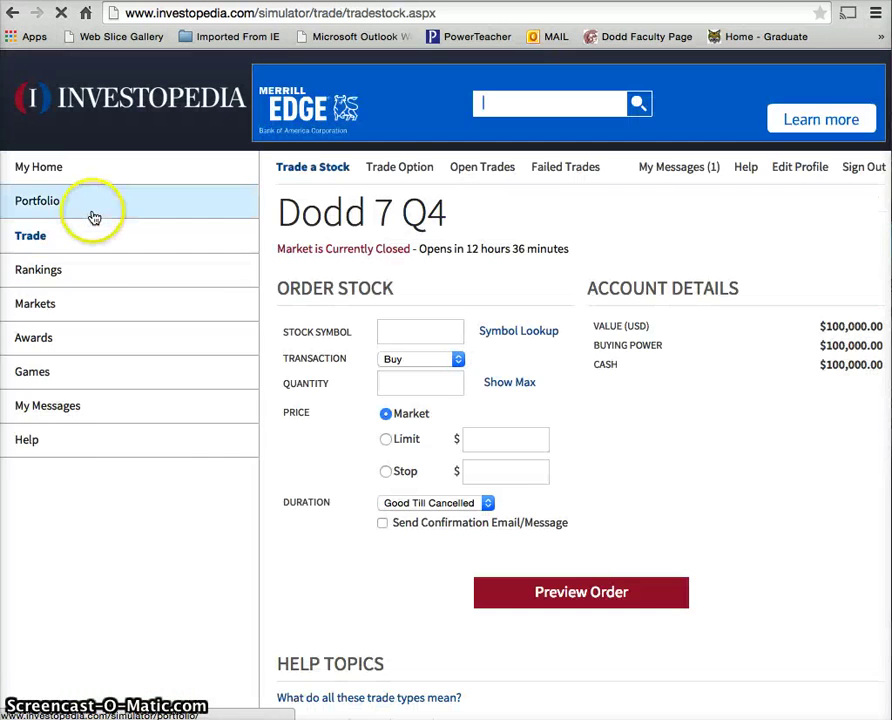
left_click(93, 214)
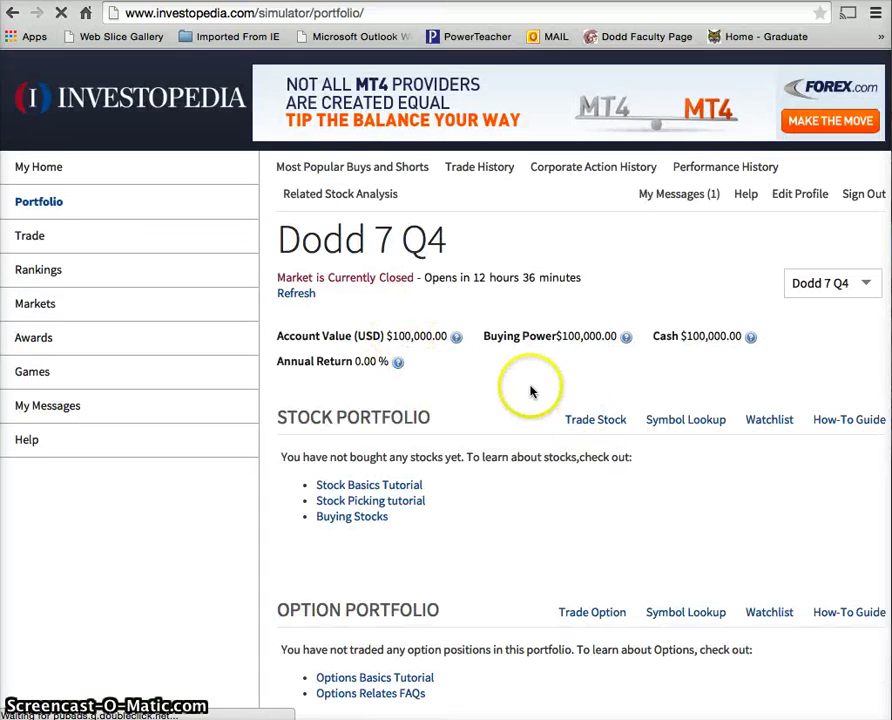
scroll(530, 391, "down", 2)
scroll(530, 391, "down", 3)
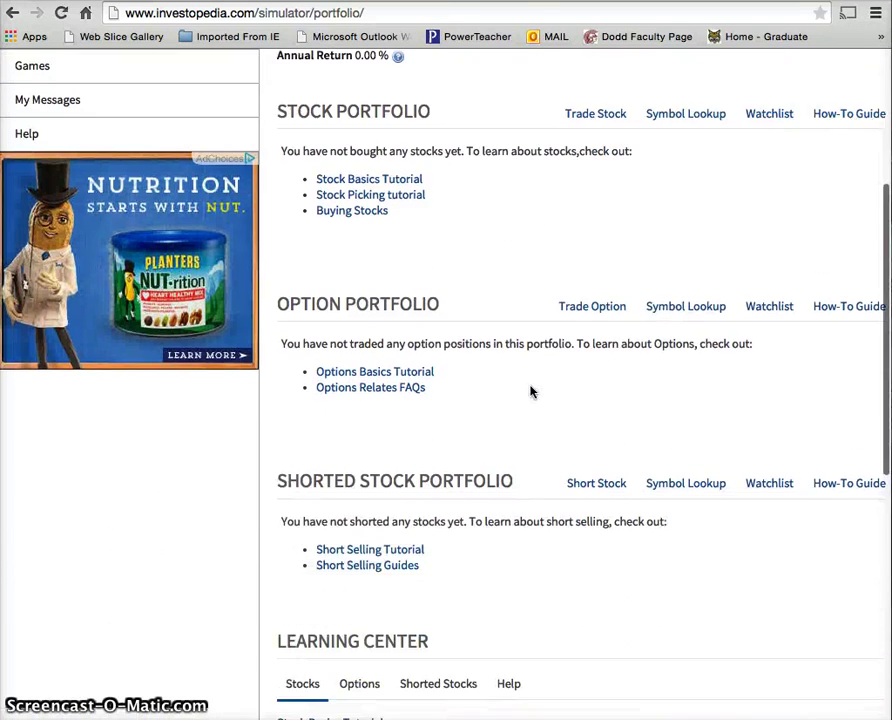
scroll(530, 391, "up", 1)
scroll(530, 391, "up", 2)
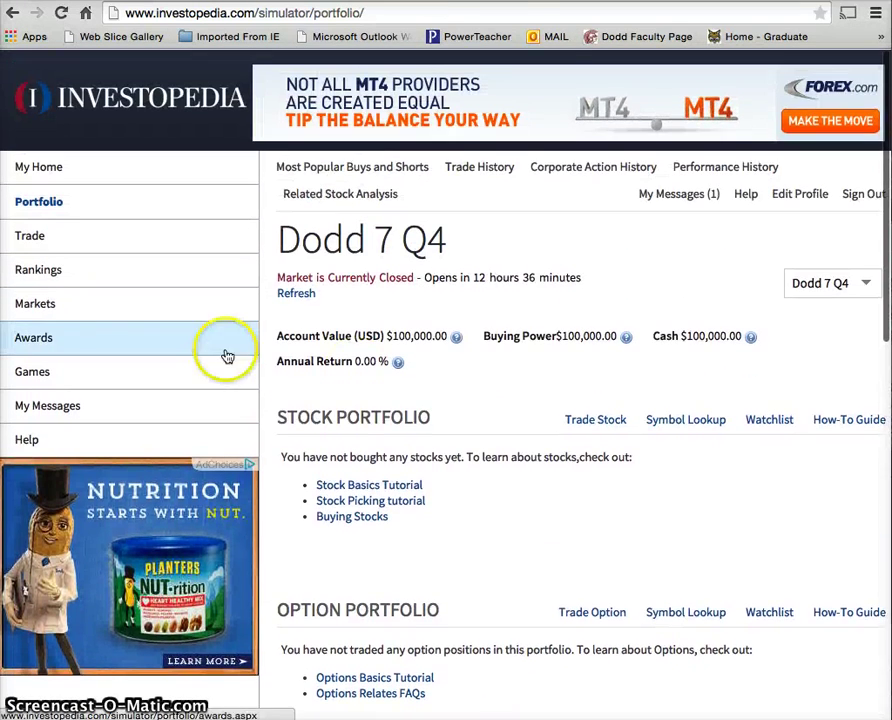
left_click(48, 245)
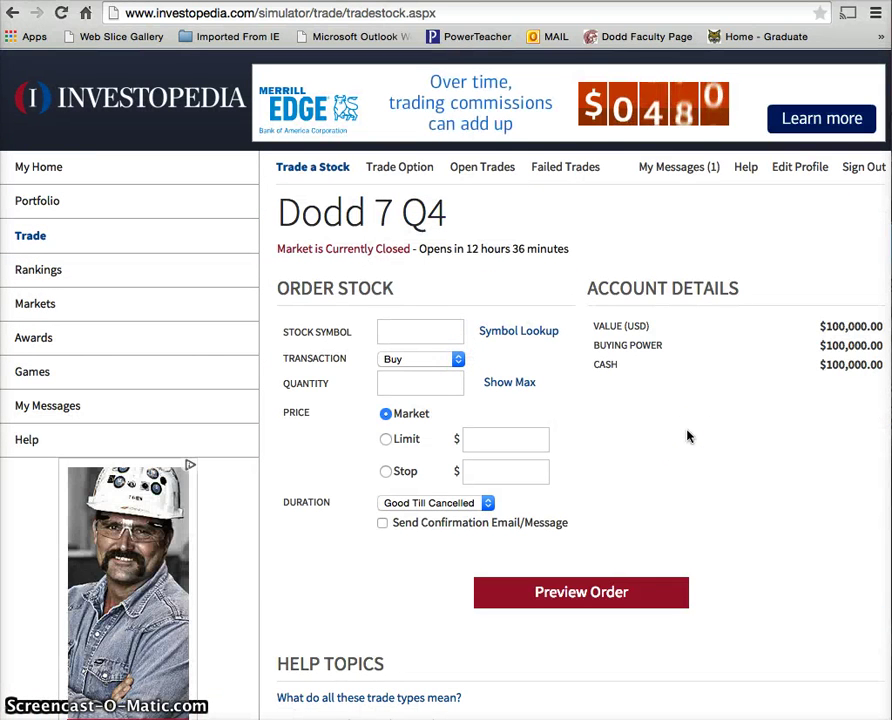
left_click(640, 412)
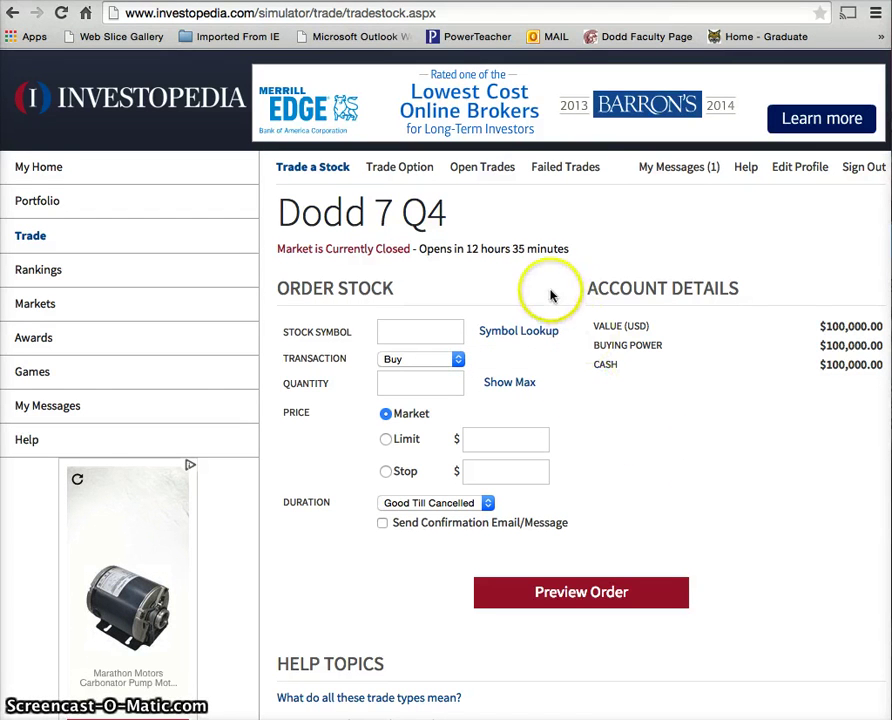
- Look up Apple as AAPL, check max shares, and preview a 150-share market buy
left_click(421, 329)
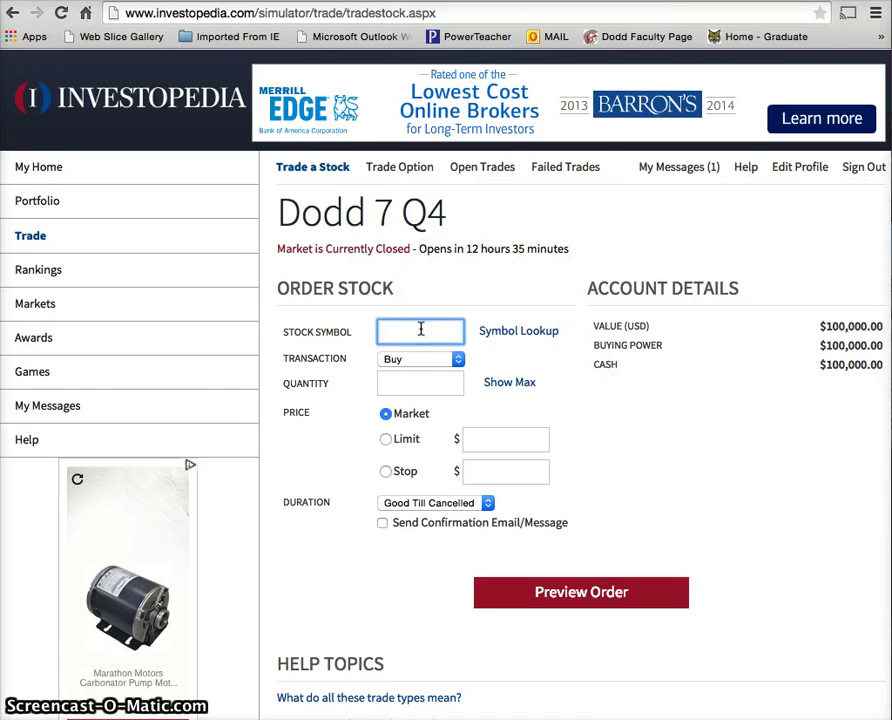
type("a")
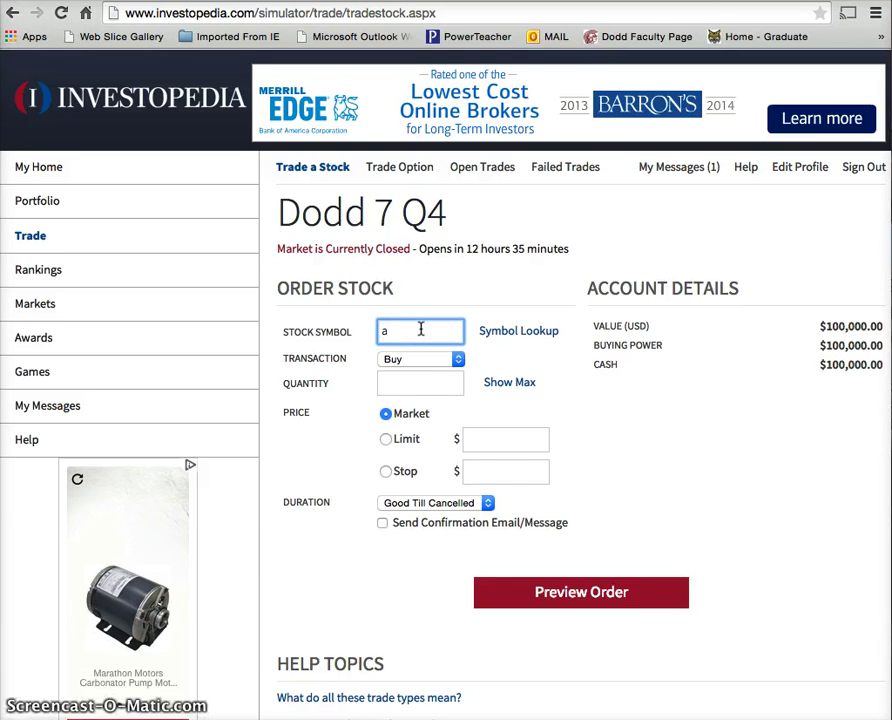
type("pp")
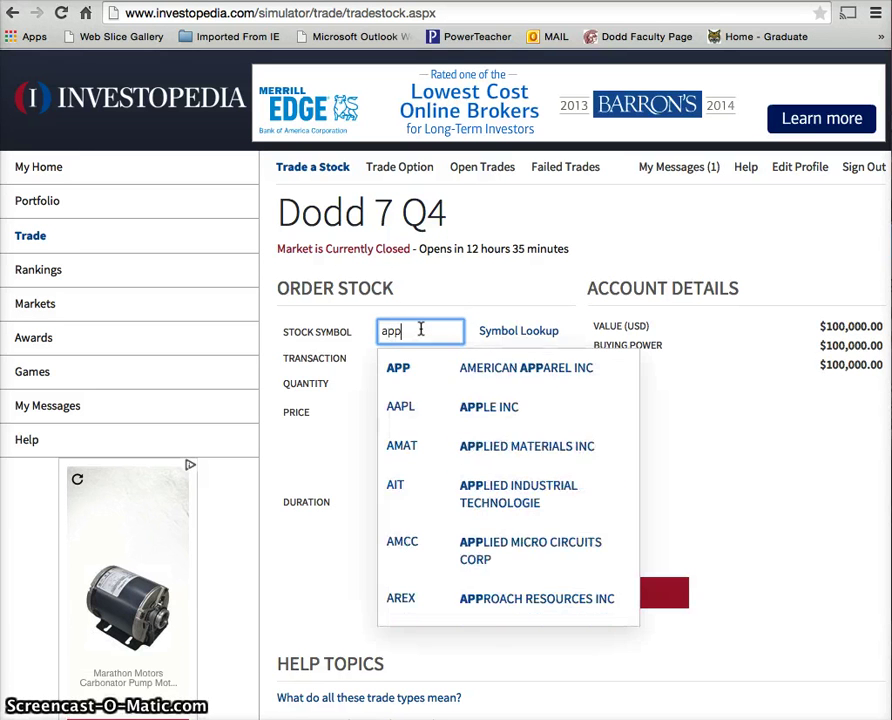
type("le")
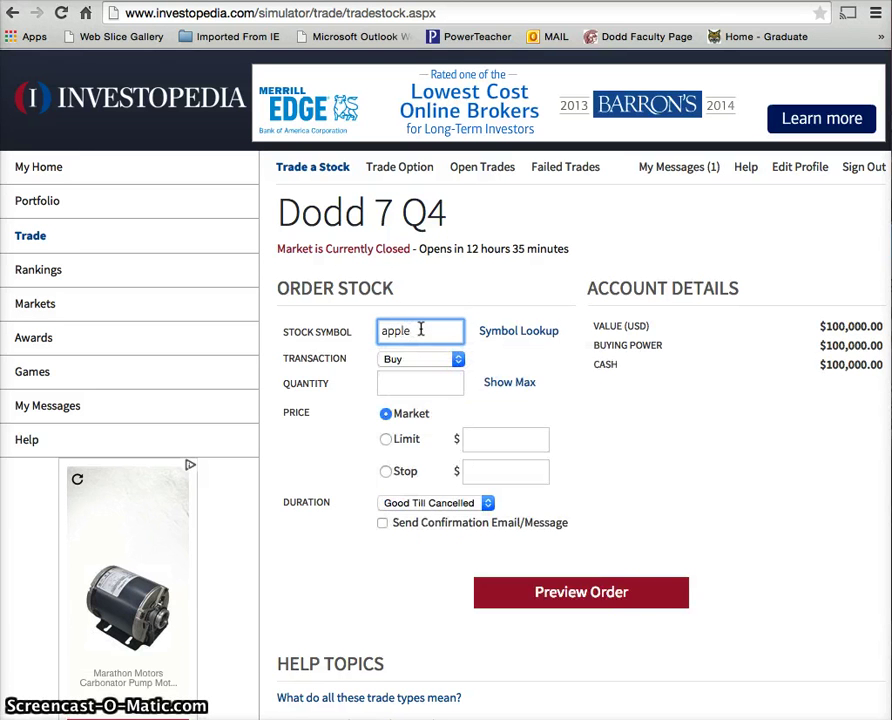
left_click(456, 370)
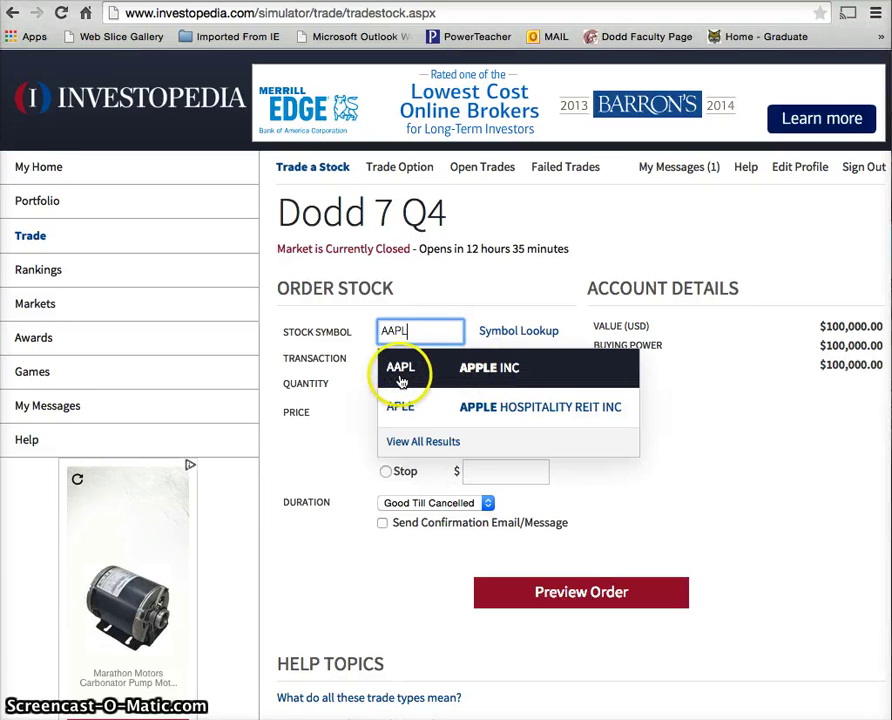
left_click(407, 372)
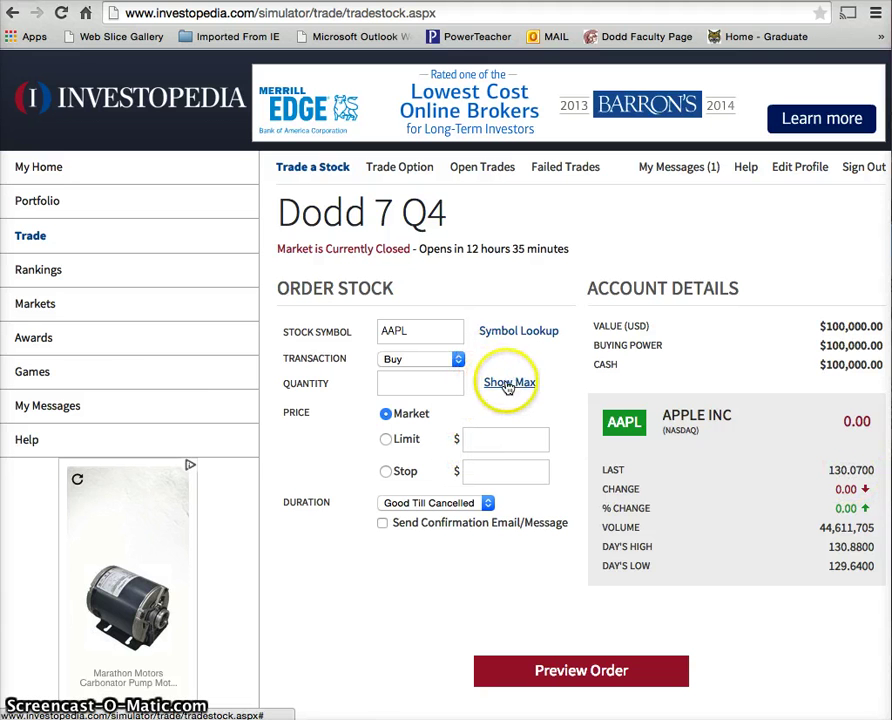
left_click(507, 384)
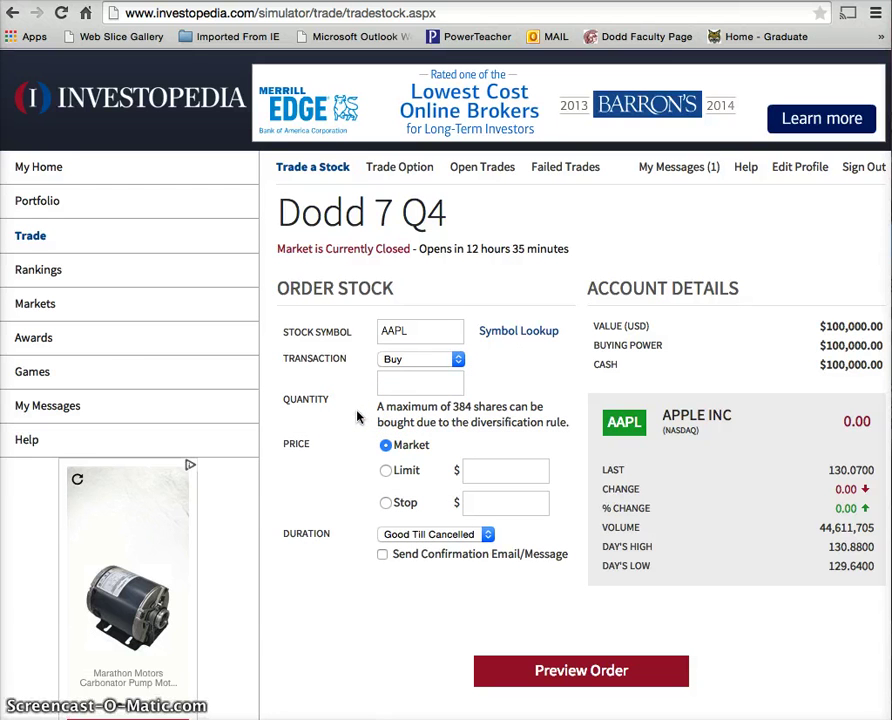
left_click(413, 420)
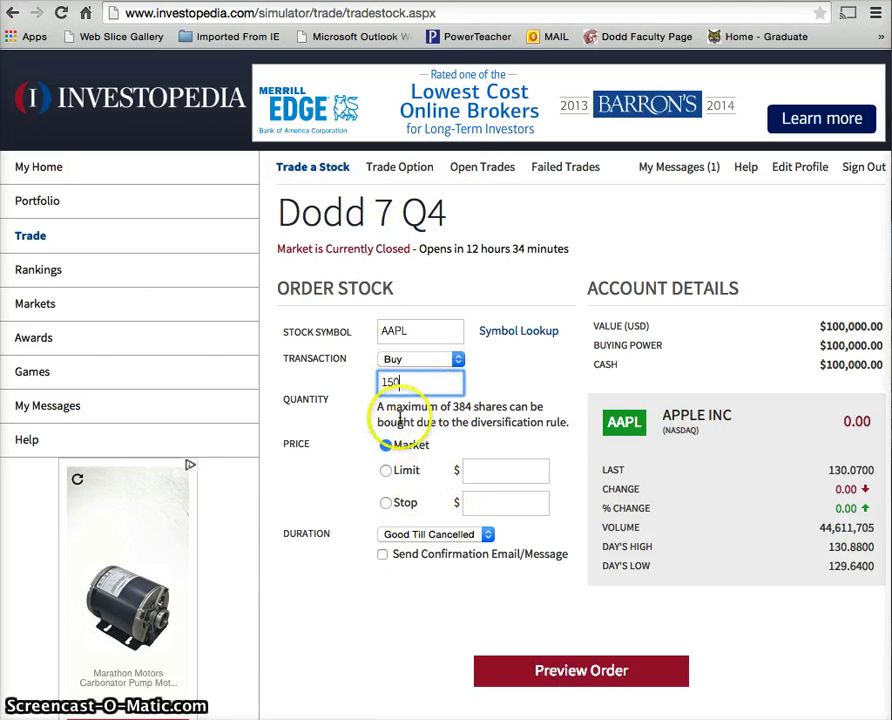
left_click(511, 670)
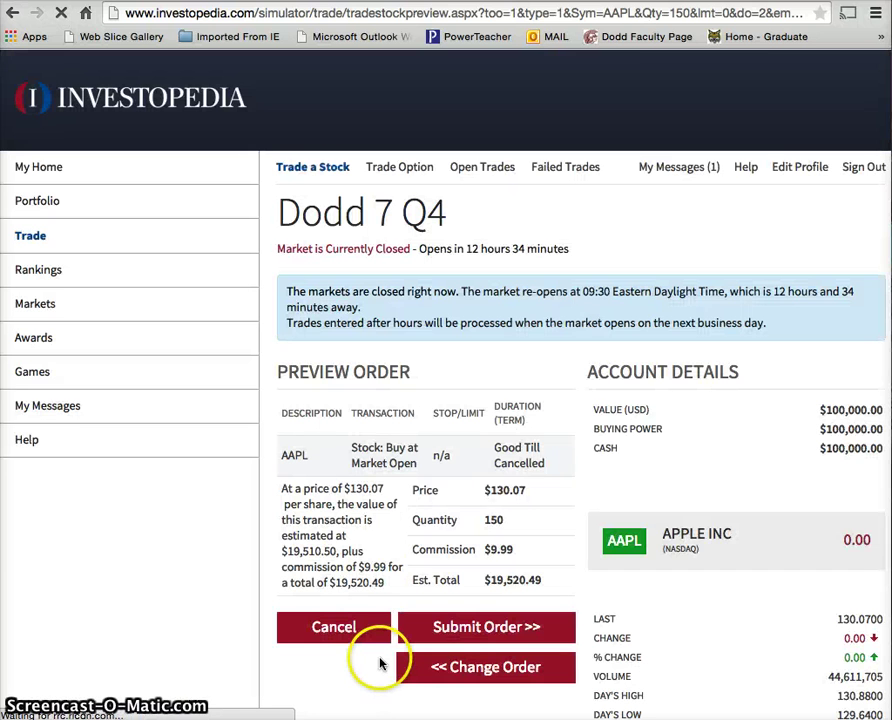
scroll(320, 490, "down", 3)
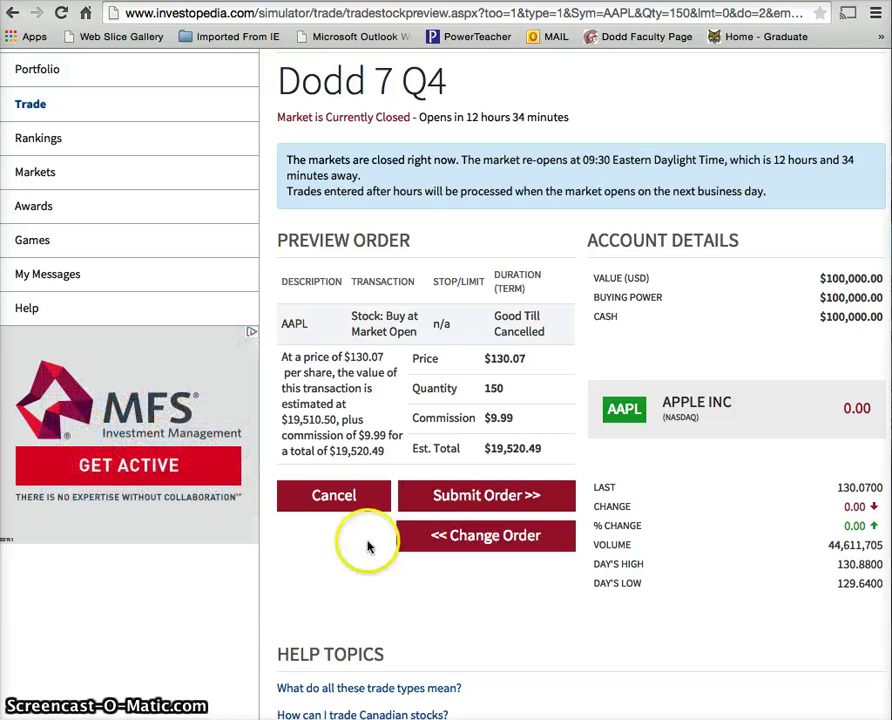
left_click(459, 496)
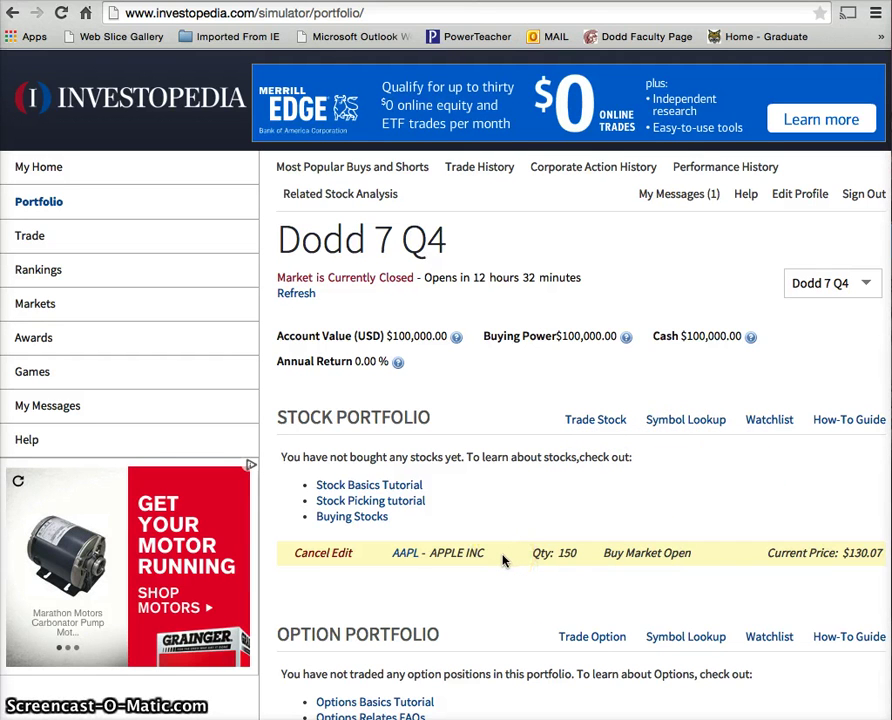
left_click(122, 236)
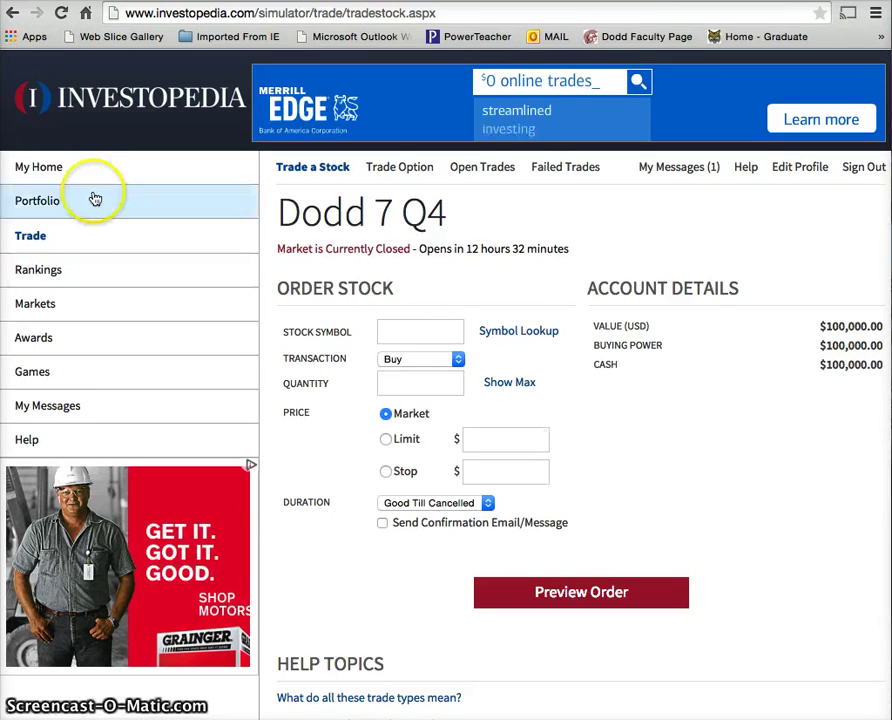
left_click(28, 204)
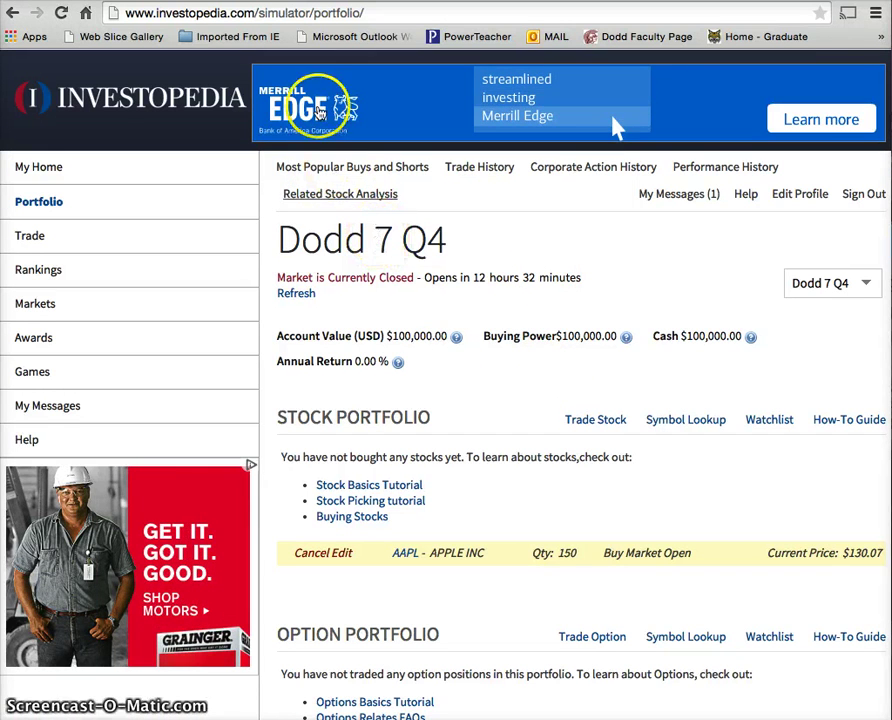
key("super+t")
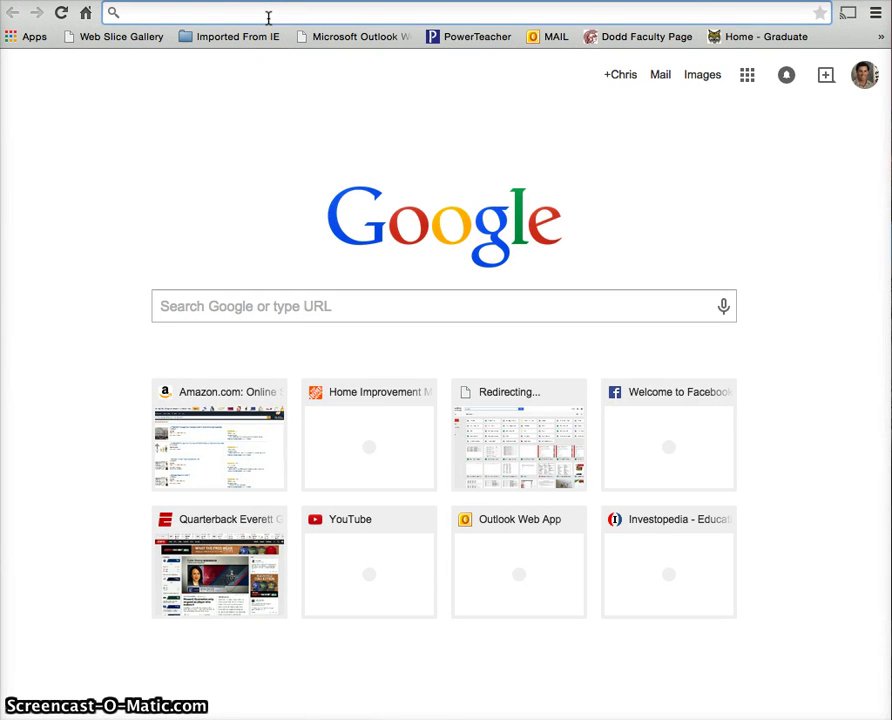
- Search Google for 'google finance' and open the Google Finance Market Summary
left_click(338, 318)
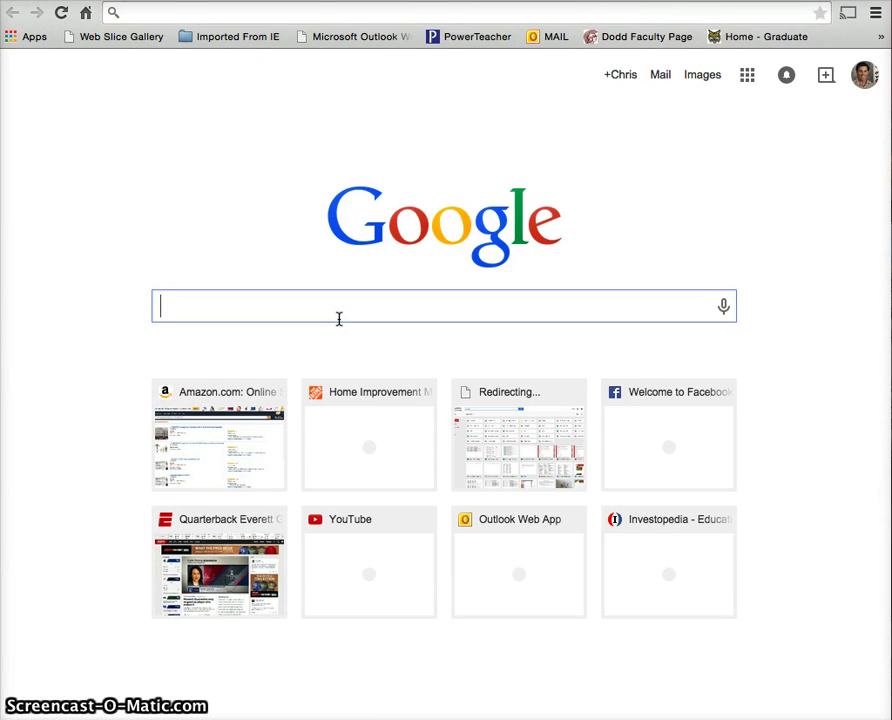
type("google ")
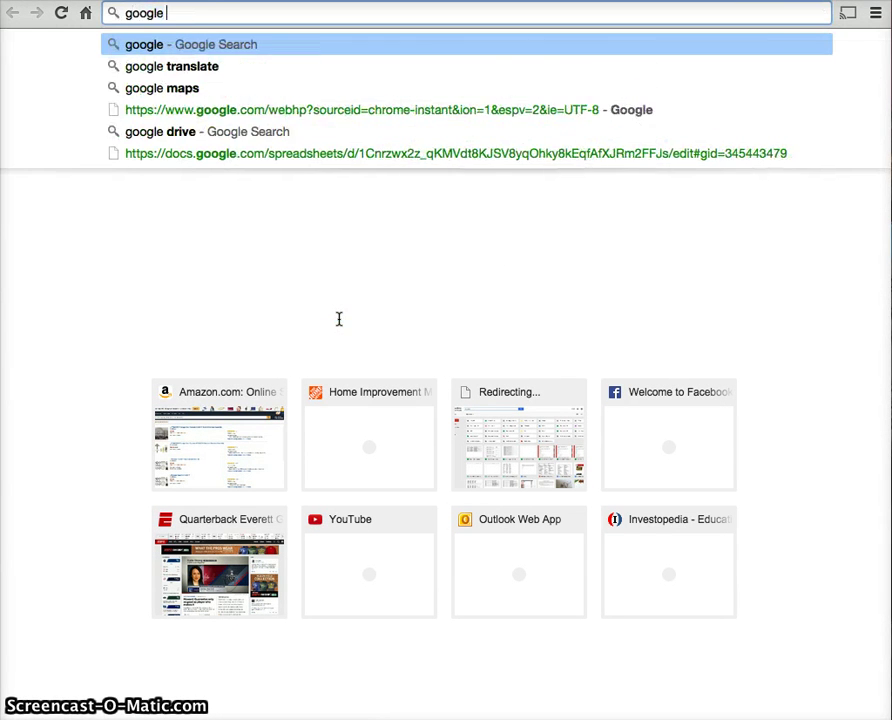
type("finance")
key("Return")
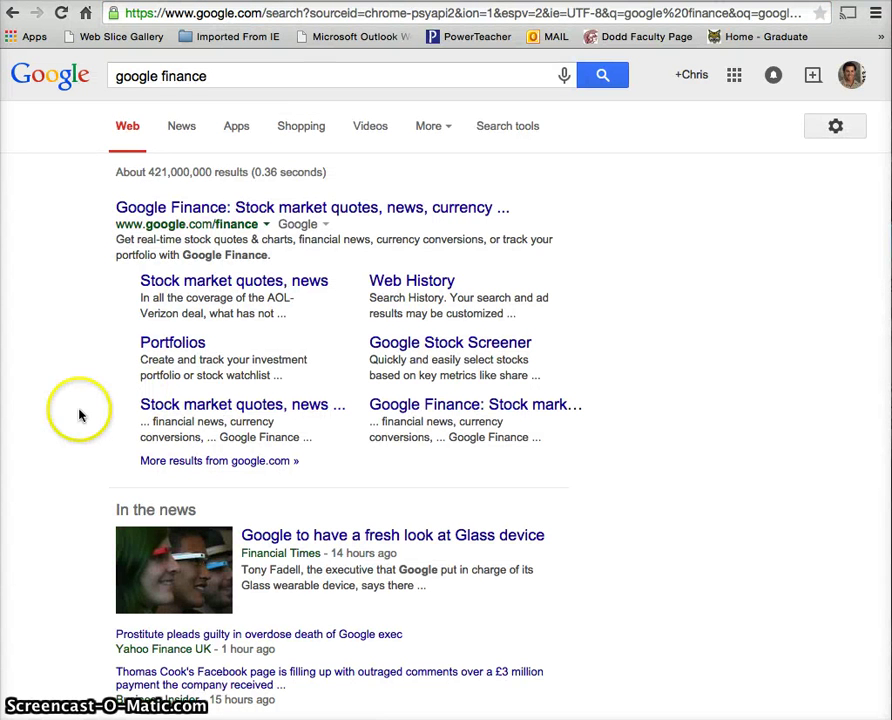
left_click(172, 206)
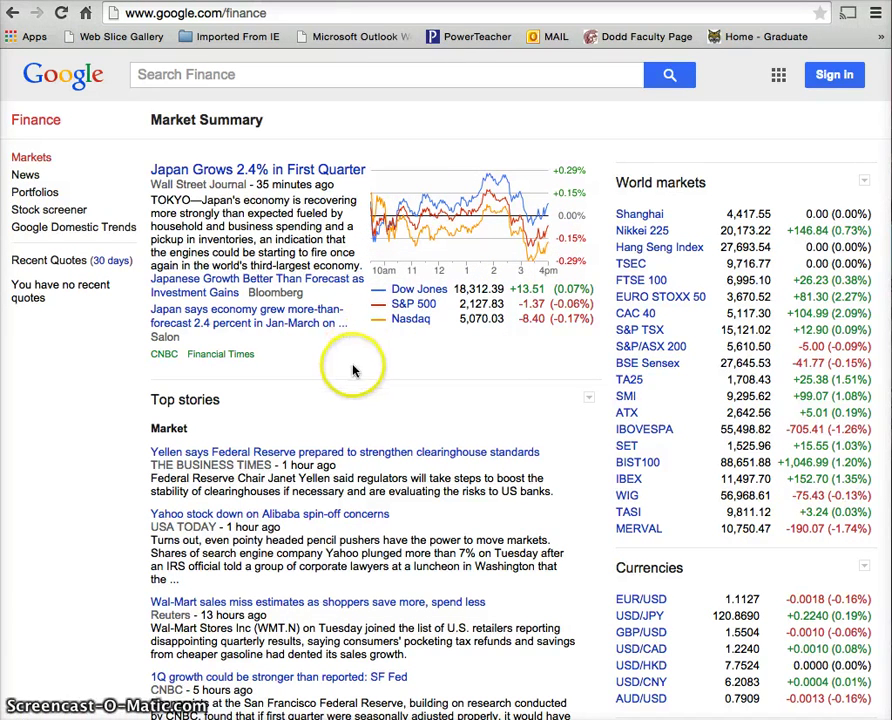
- Look up Nike (NKE) and show the Market capitalization definition for Mkt cap
left_click(283, 75)
type("nike")
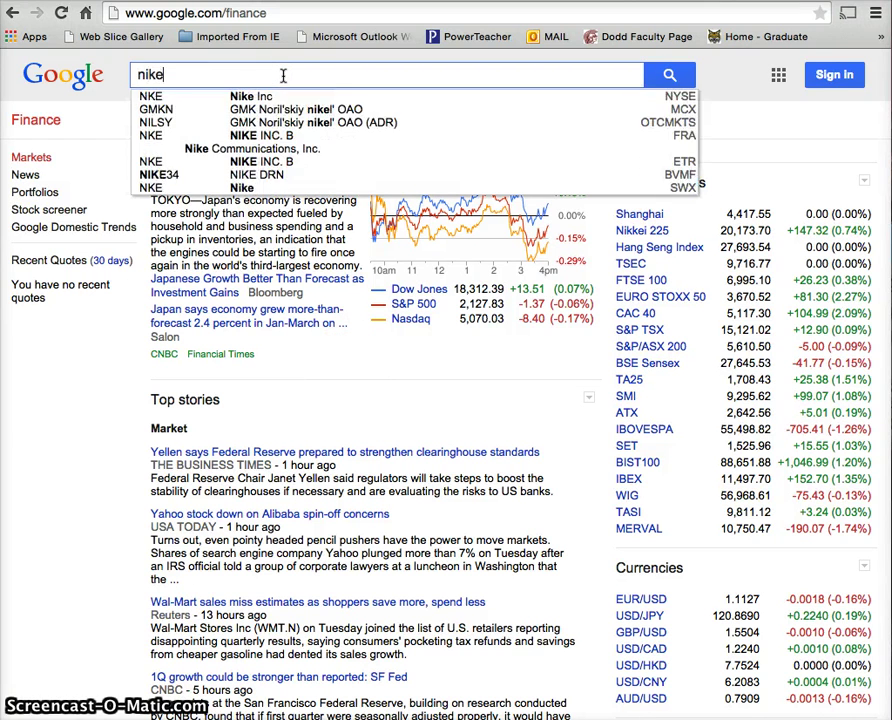
key("Return")
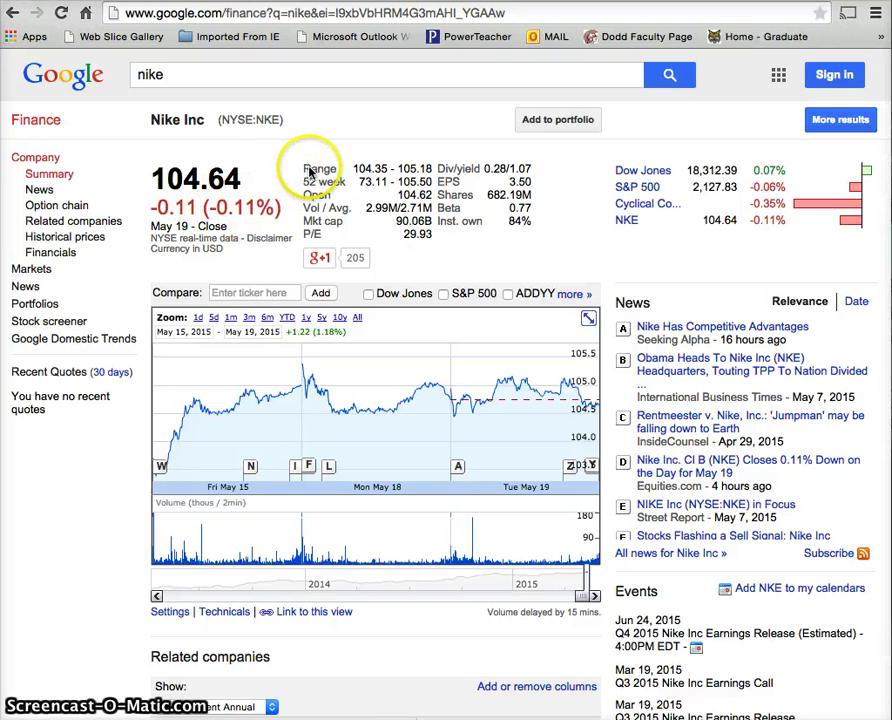
mouse_move(330, 174)
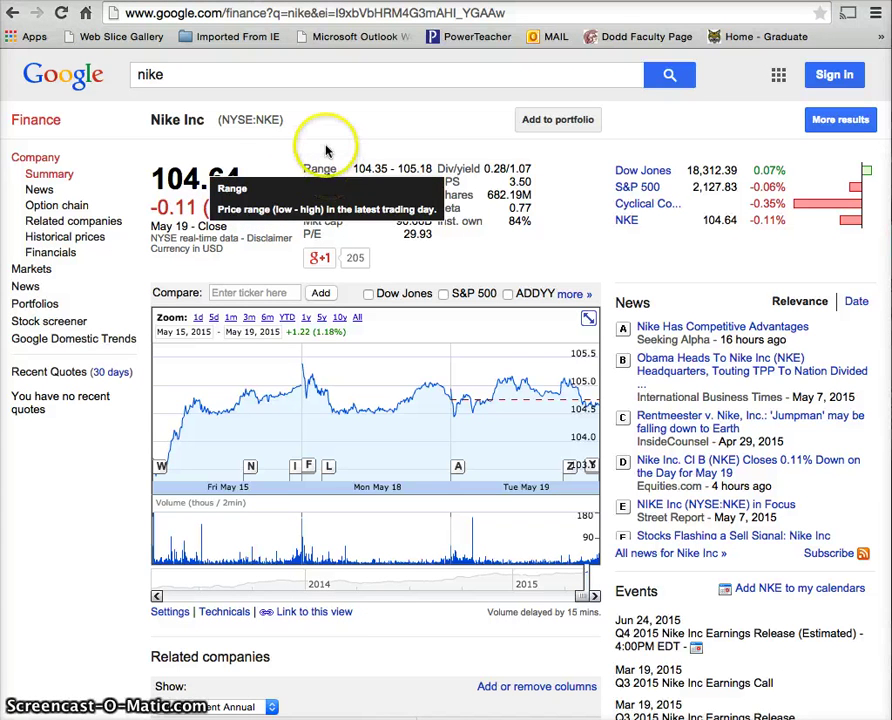
mouse_move(320, 190)
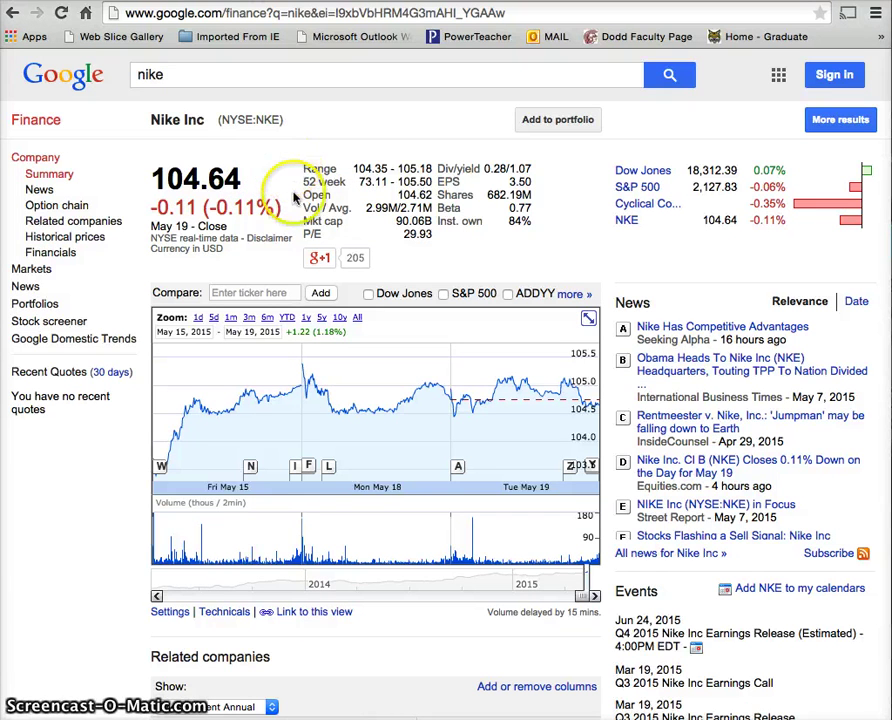
mouse_move(312, 225)
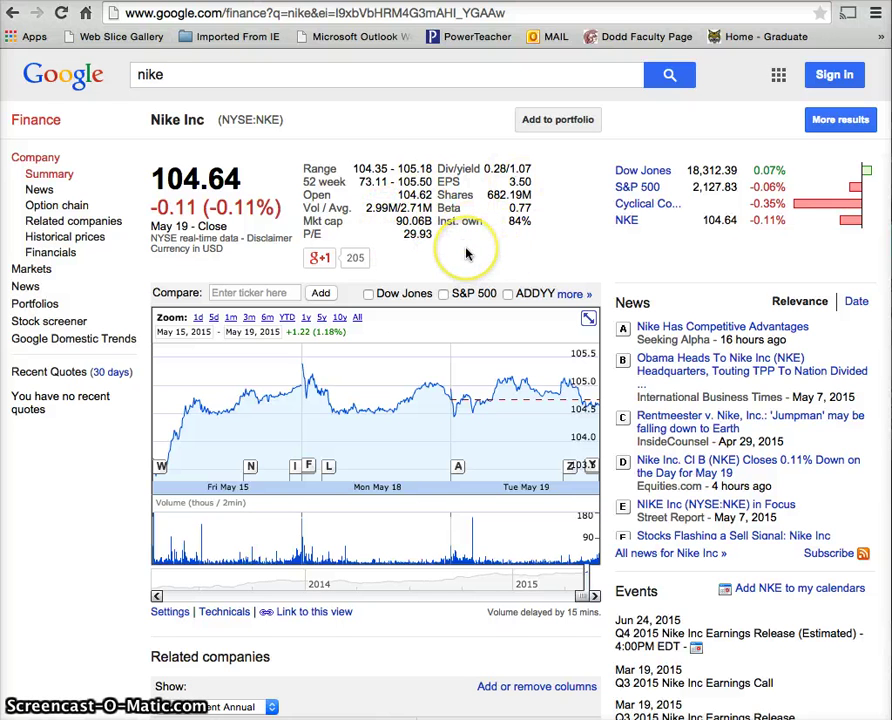
- Compare Nike's chart over 5d, 6m, YTD, 1y, 5y, 10y and 1m, ending on 6m
scroll(430, 254, "down", 1)
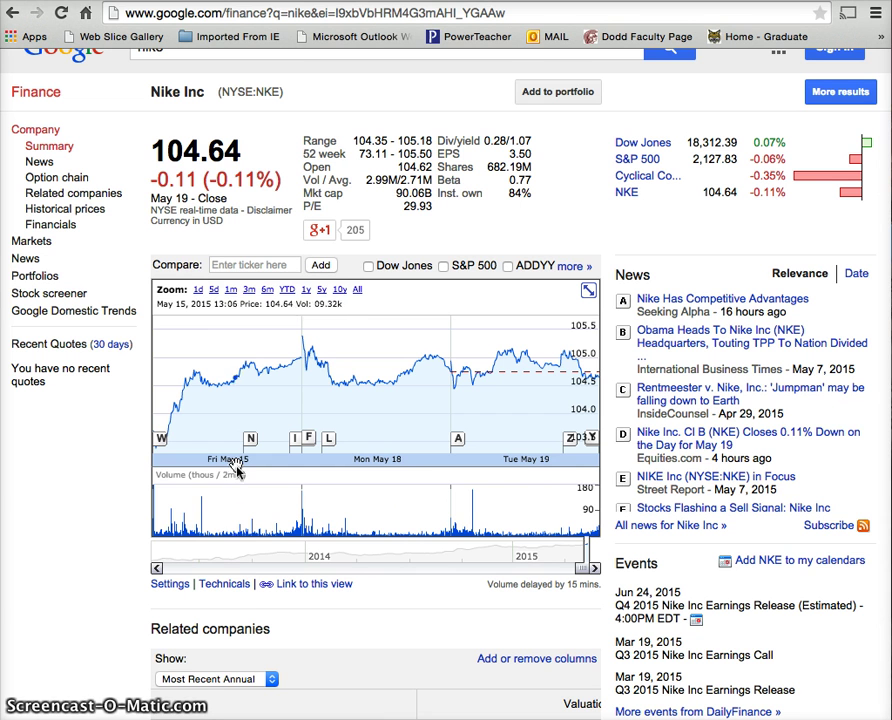
left_click(213, 291)
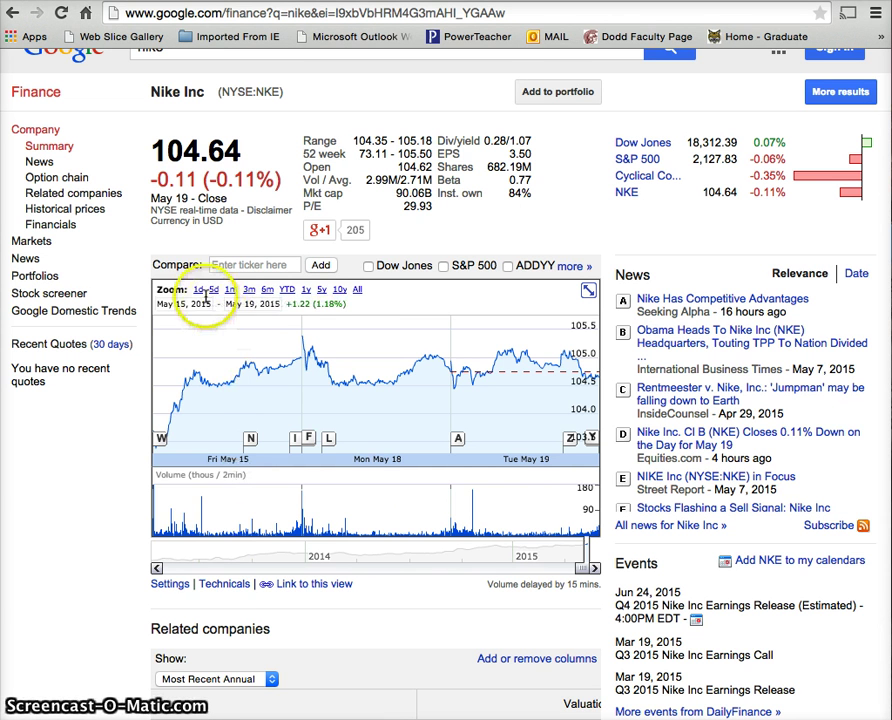
left_click(267, 290)
left_click(287, 290)
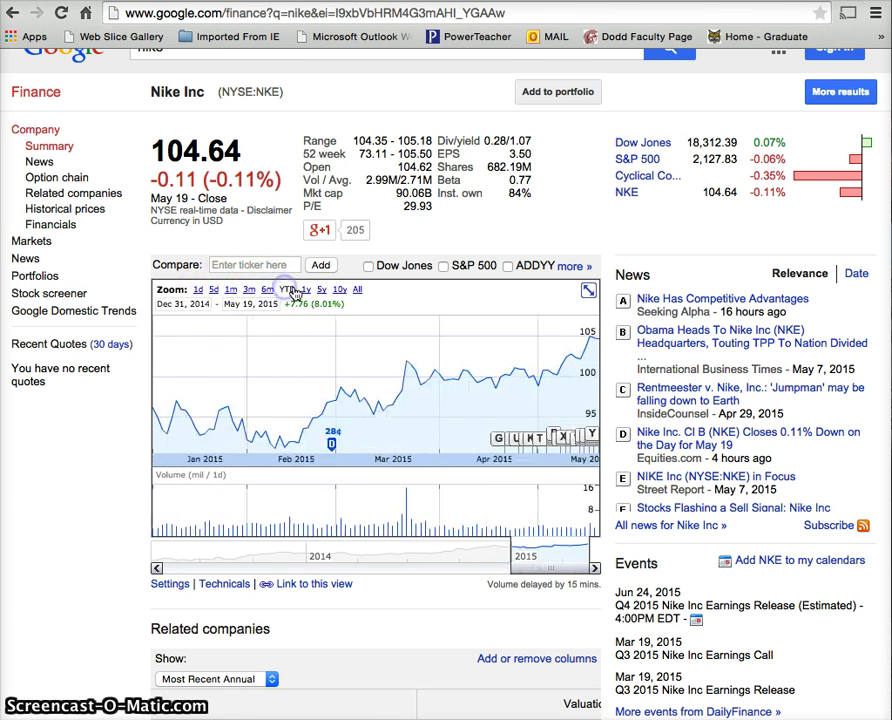
left_click(305, 290)
left_click(321, 290)
left_click(337, 290)
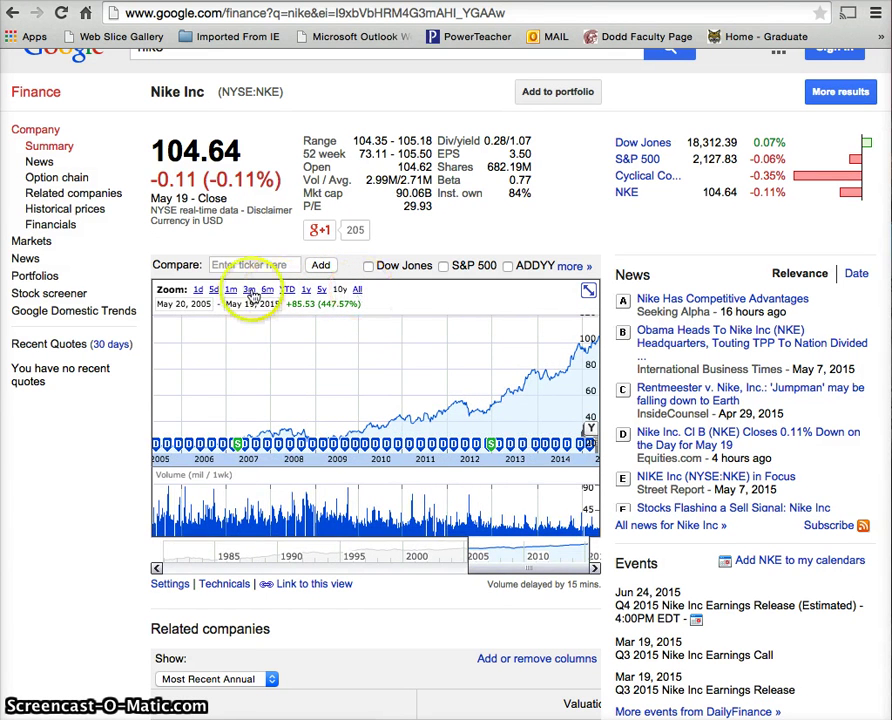
left_click(231, 290)
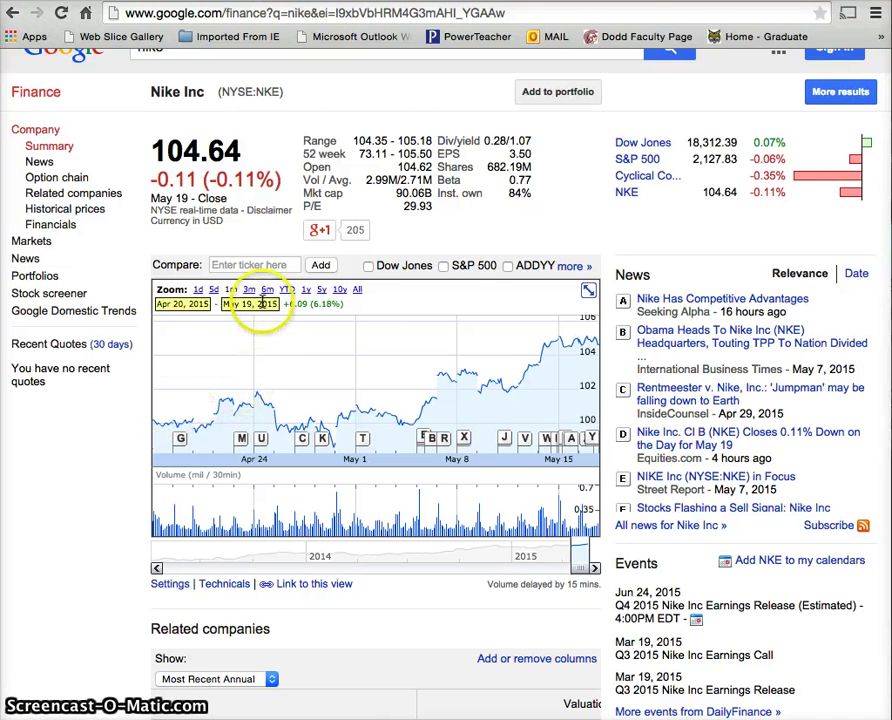
left_click(268, 290)
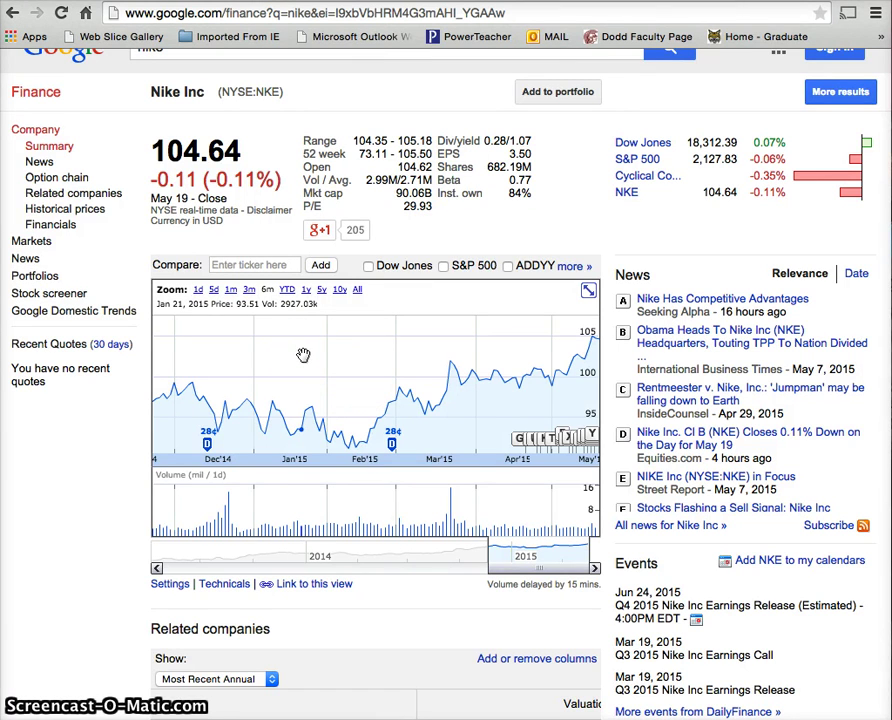
- Scroll down to Nike's Related companies table to review competitors' prices and changes
scroll(110, 568, "down", 3)
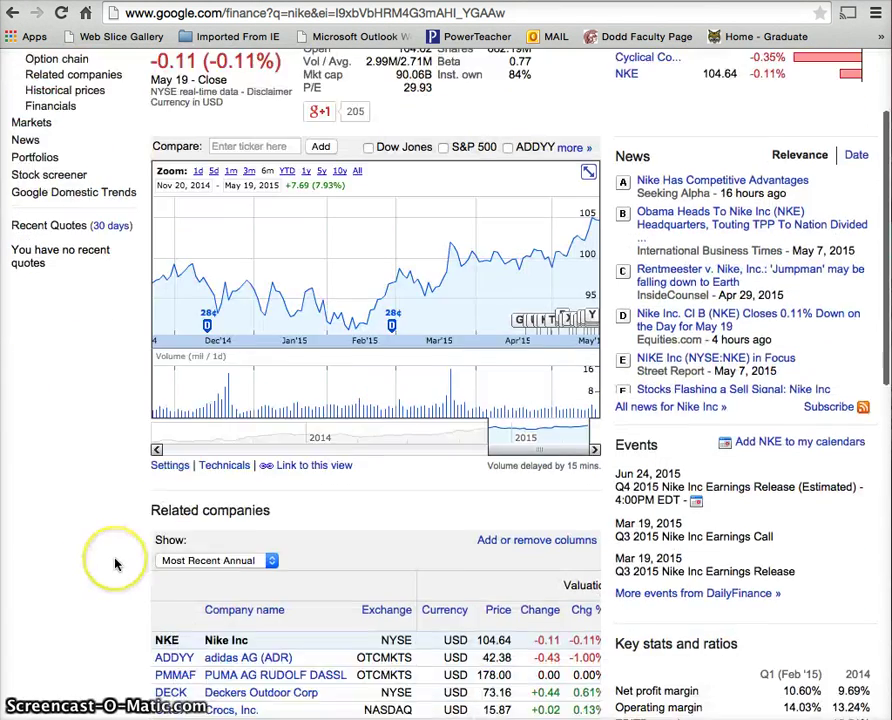
scroll(115, 565, "down", 5)
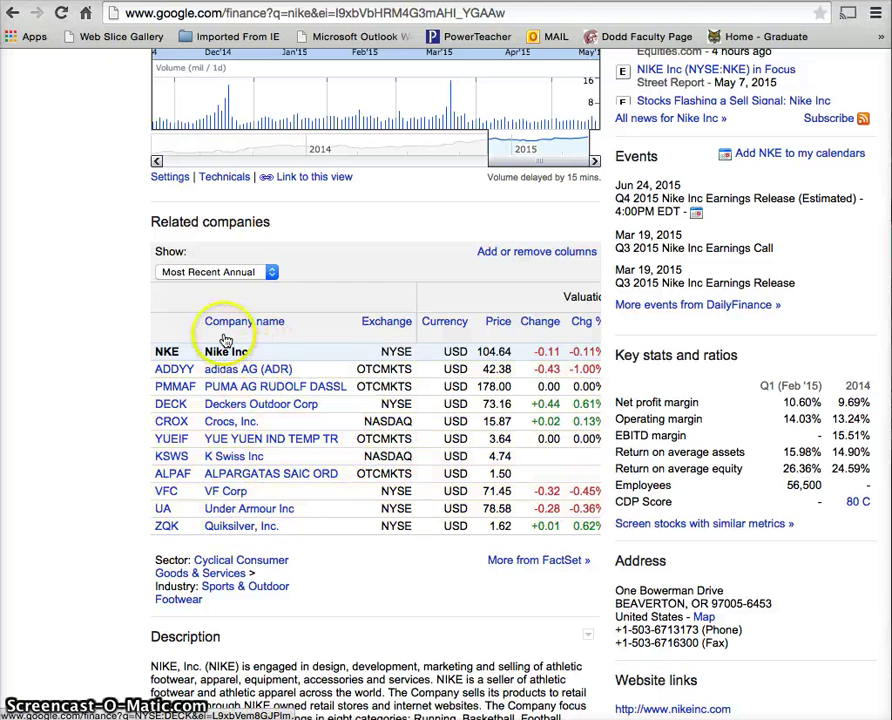
scroll(88, 428, "down", 1)
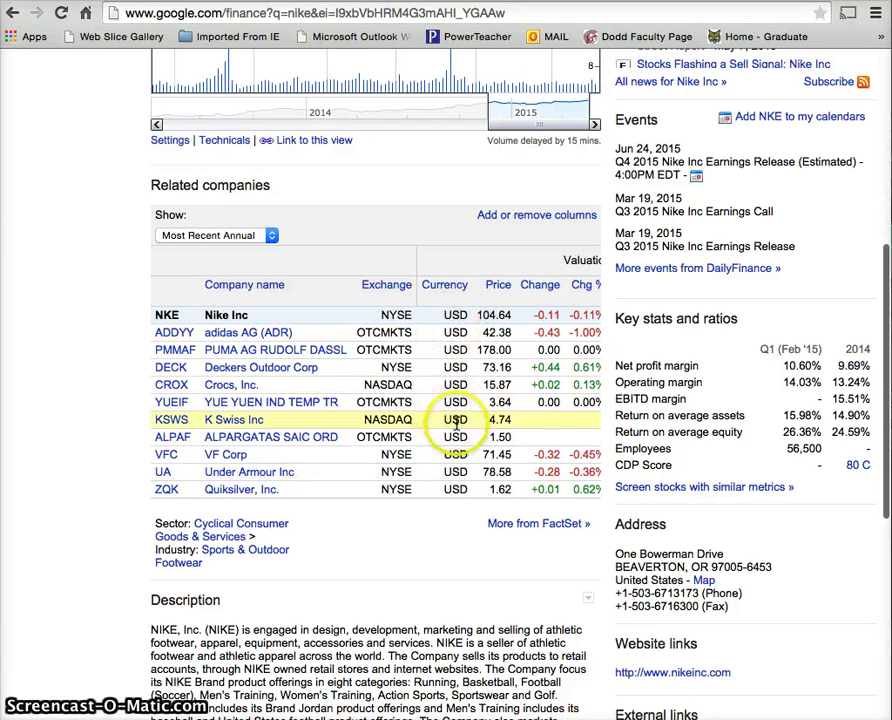
scroll(455, 424, "down", 1)
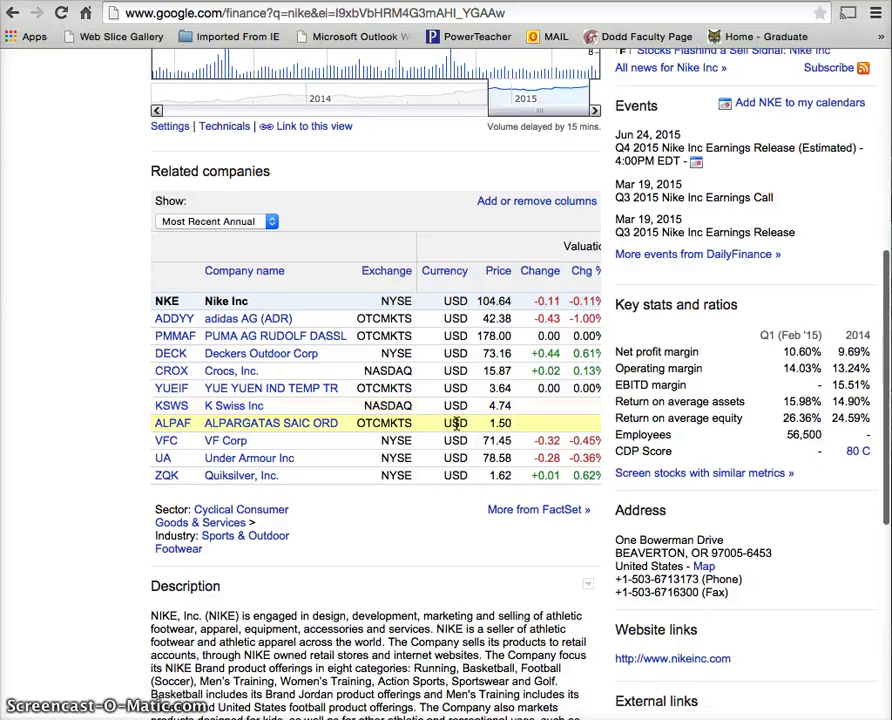
scroll(458, 426, "up", 10)
- Search Google Finance for 'samsung' and open the Samsung Electronics Co Ltd quote page
left_click(245, 160)
left_click(230, 74)
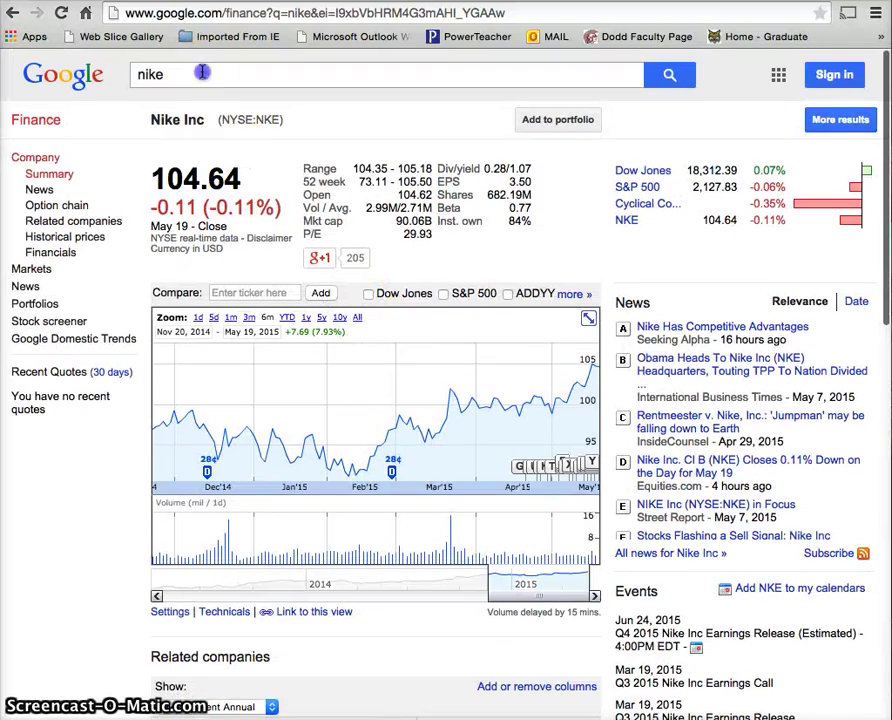
left_click(116, 72)
type("samsung")
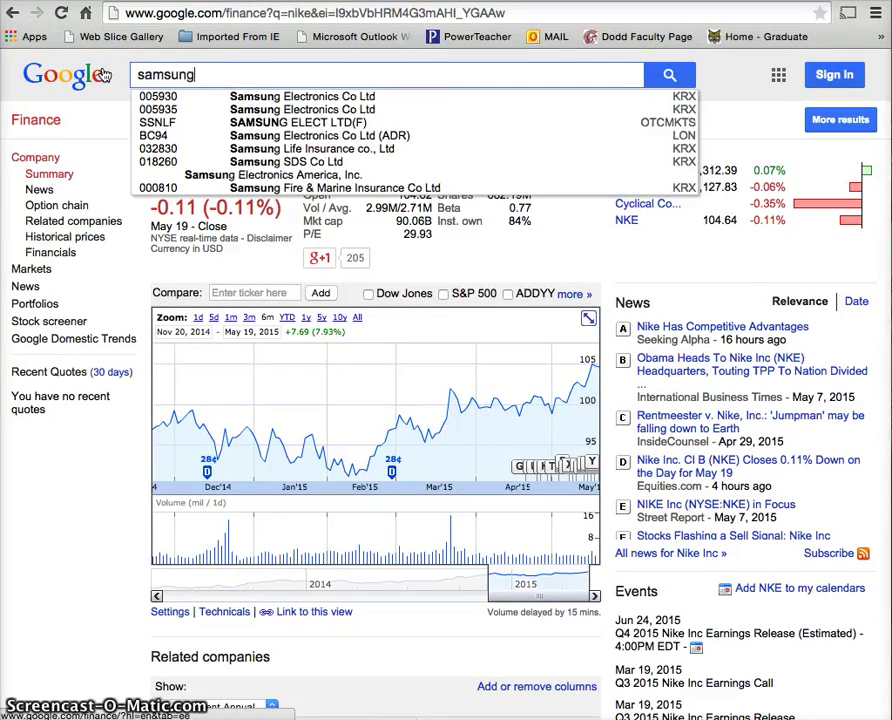
key("Return")
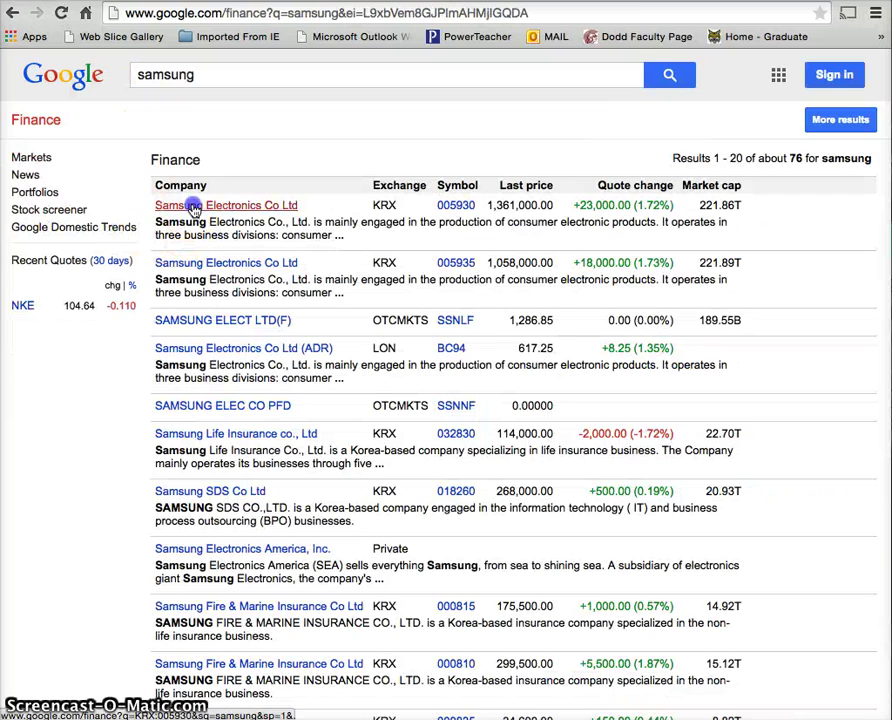
left_click(192, 203)
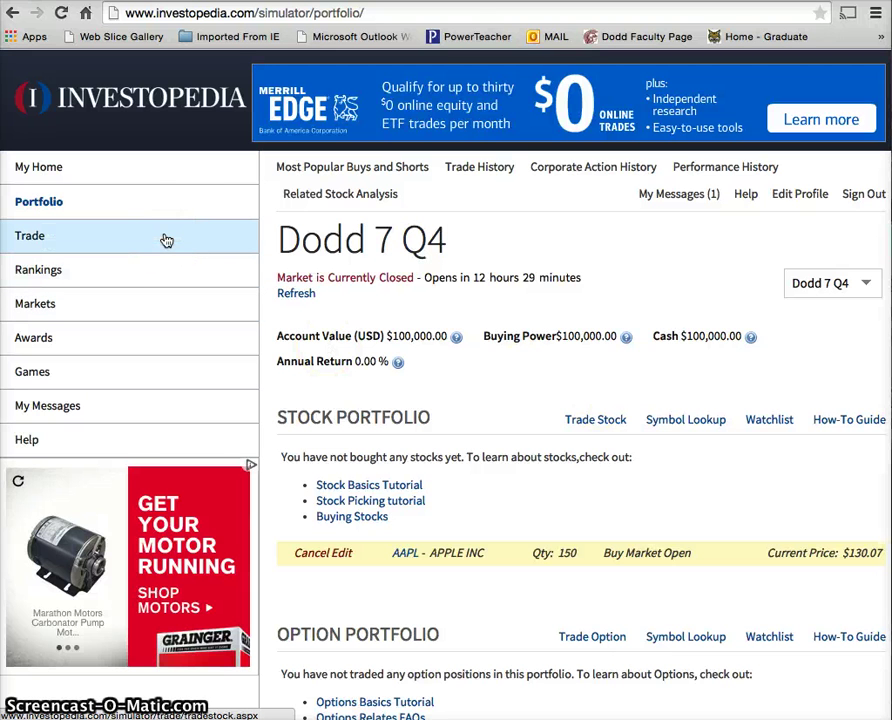
- Replace the search with 'chipotle' to bring up Chipotle's quote at 636.75
left_click(209, 3)
left_click_drag(137, 74, 178, 72)
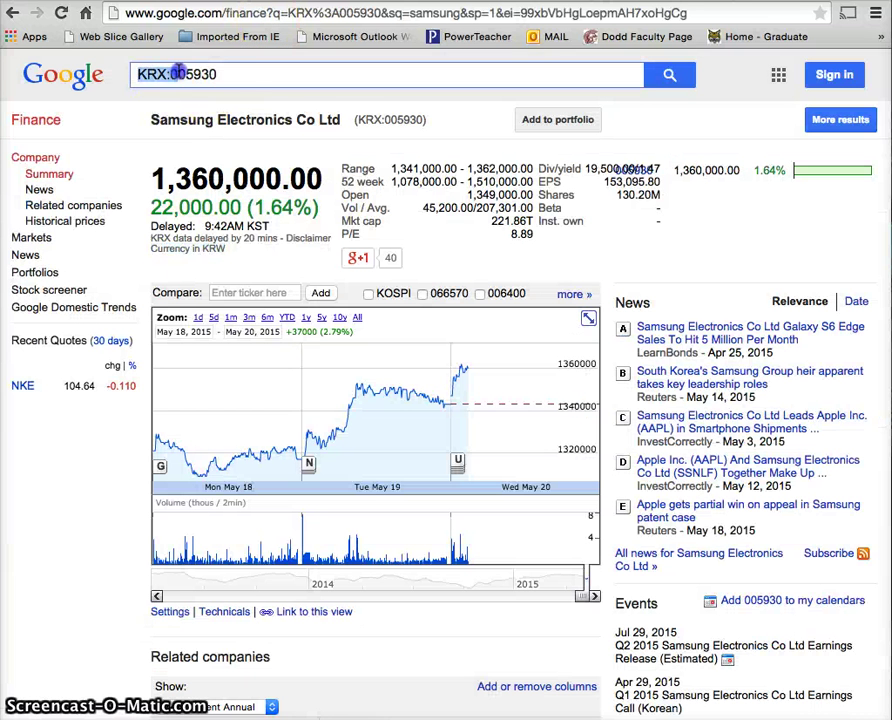
type("chipotle")
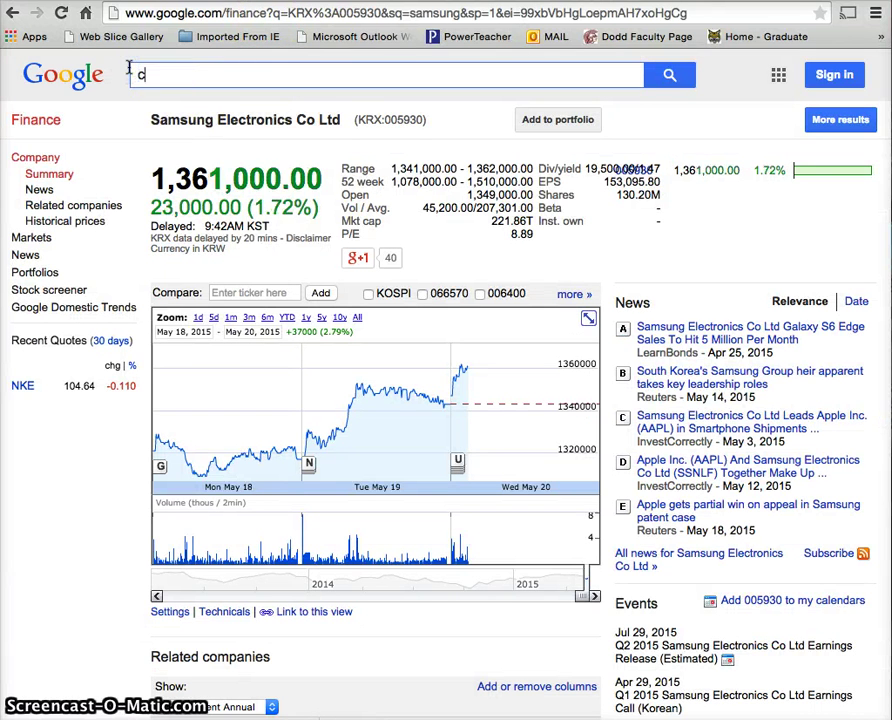
key("Return")
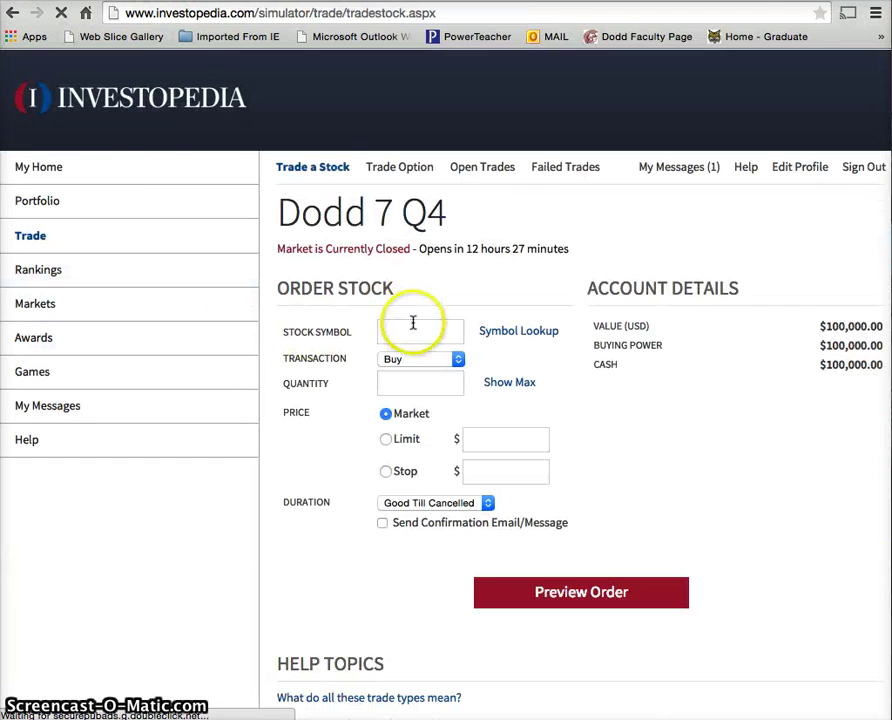
- Buy 15 shares of Chipotle (CMG) at market, previewing then submitting the roughly $9,561.24 order
left_click(412, 328)
type("chipotle")
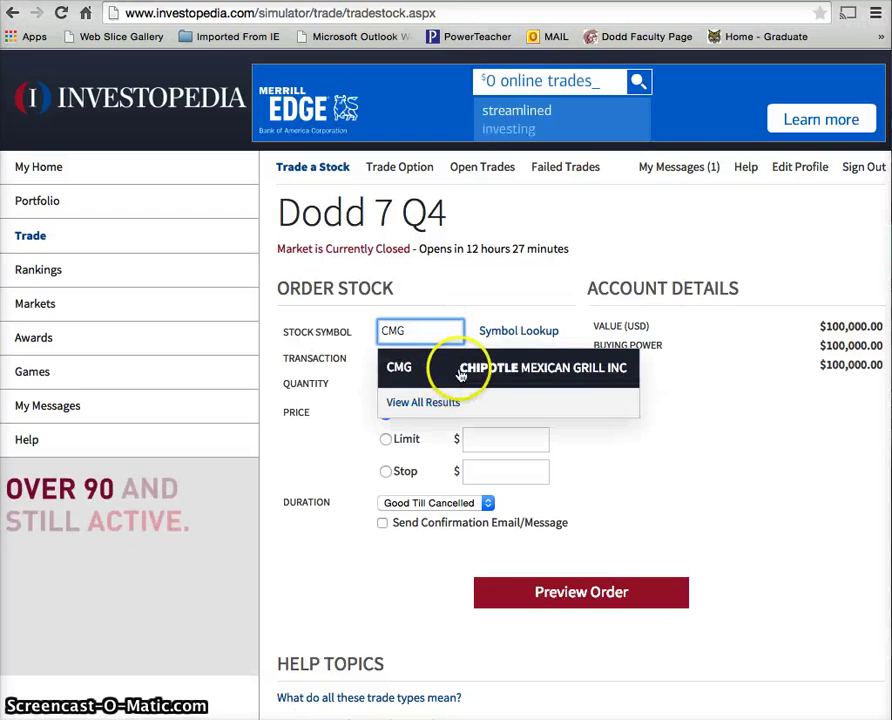
left_click(462, 372)
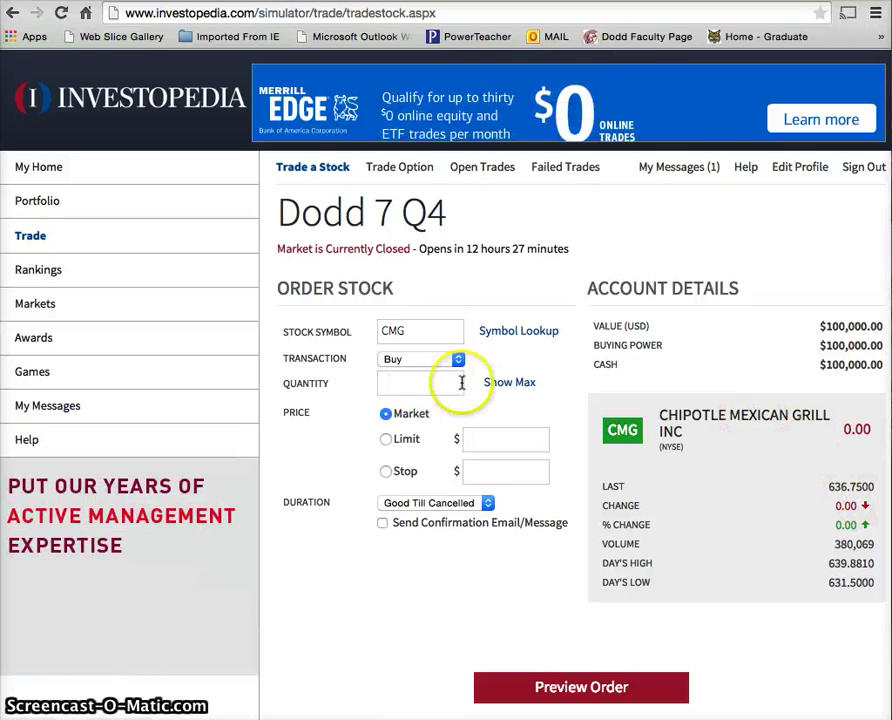
left_click(500, 384)
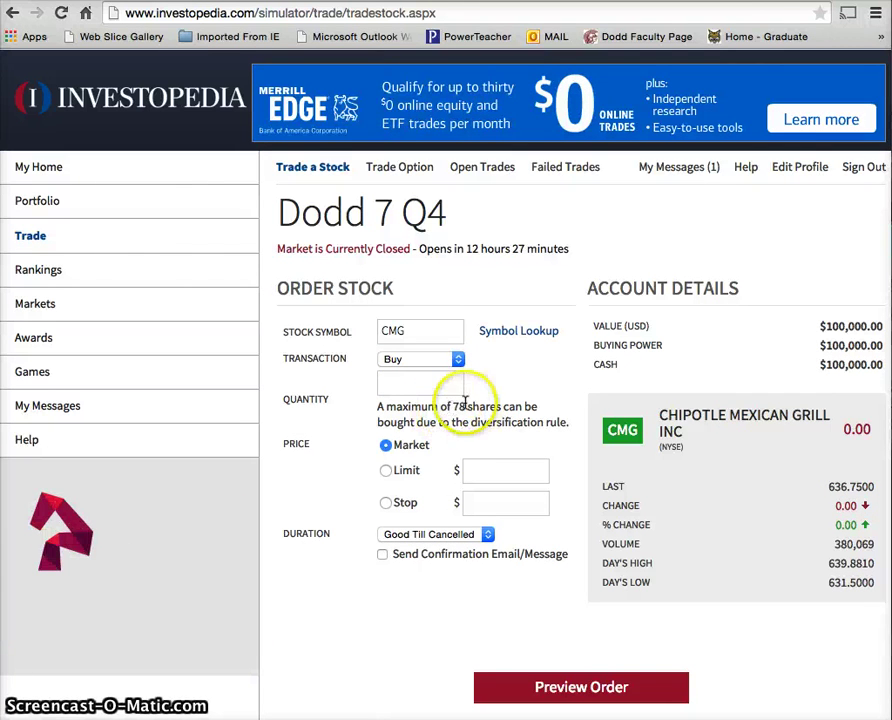
left_click(440, 386)
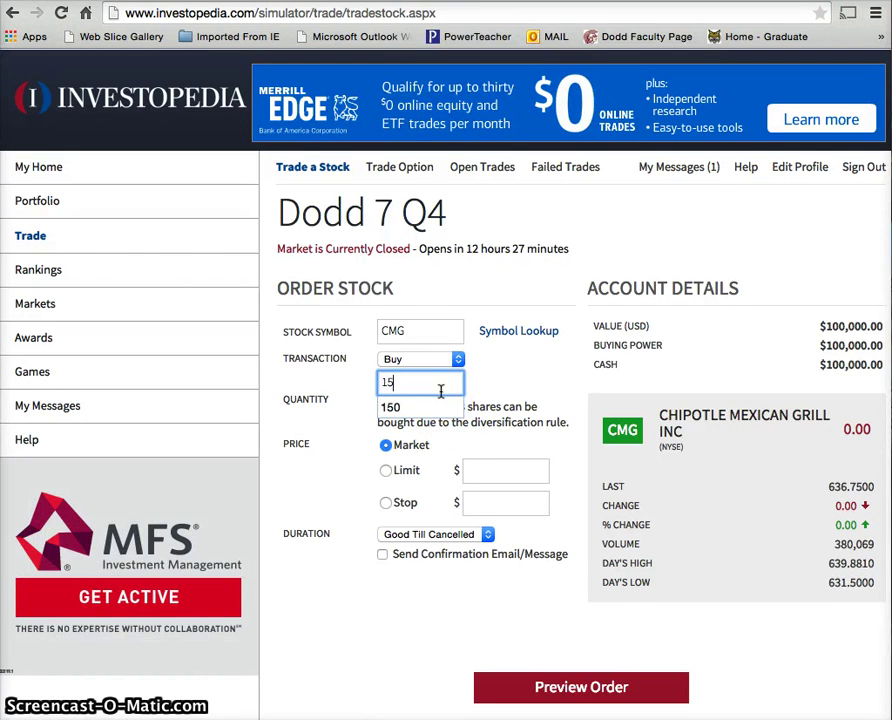
left_click(548, 688)
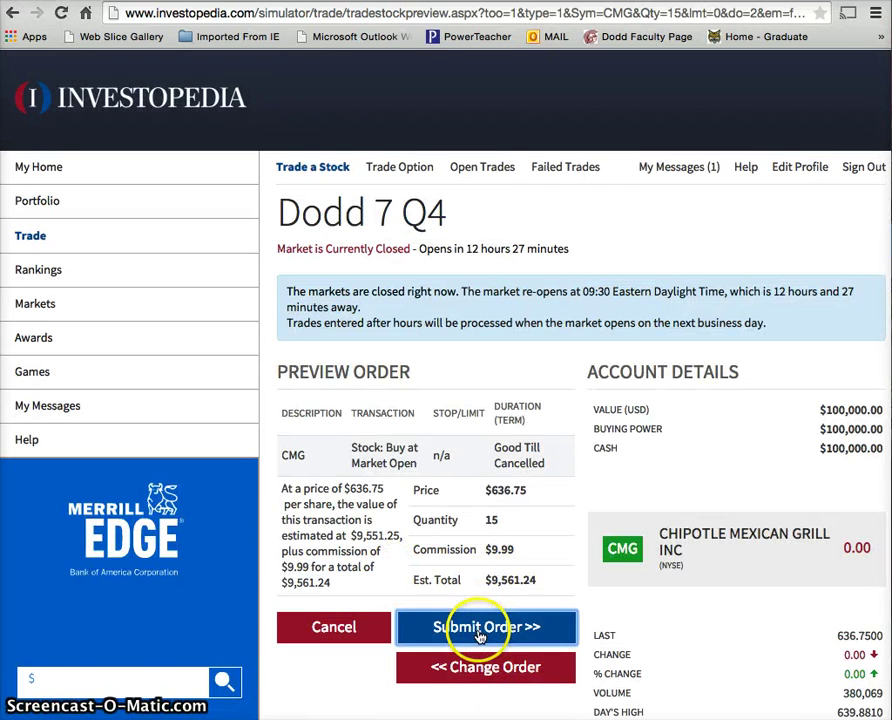
left_click(480, 630)
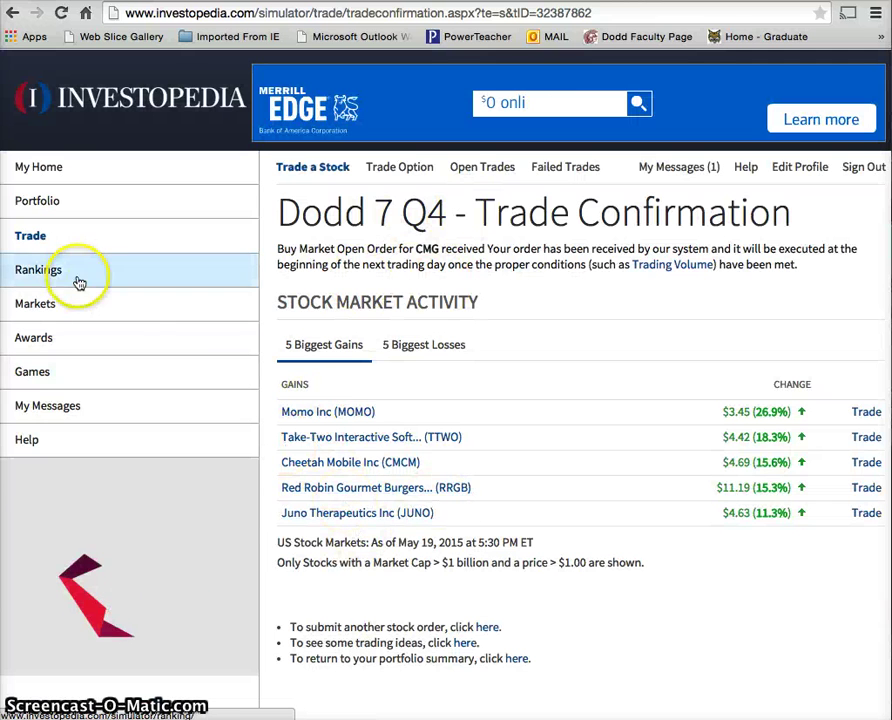
- Review the Dodd 7 Q4 portfolio's open orders for 150 AAPL and 15 CMG, comparing with Chipotle's quote
left_click(64, 205)
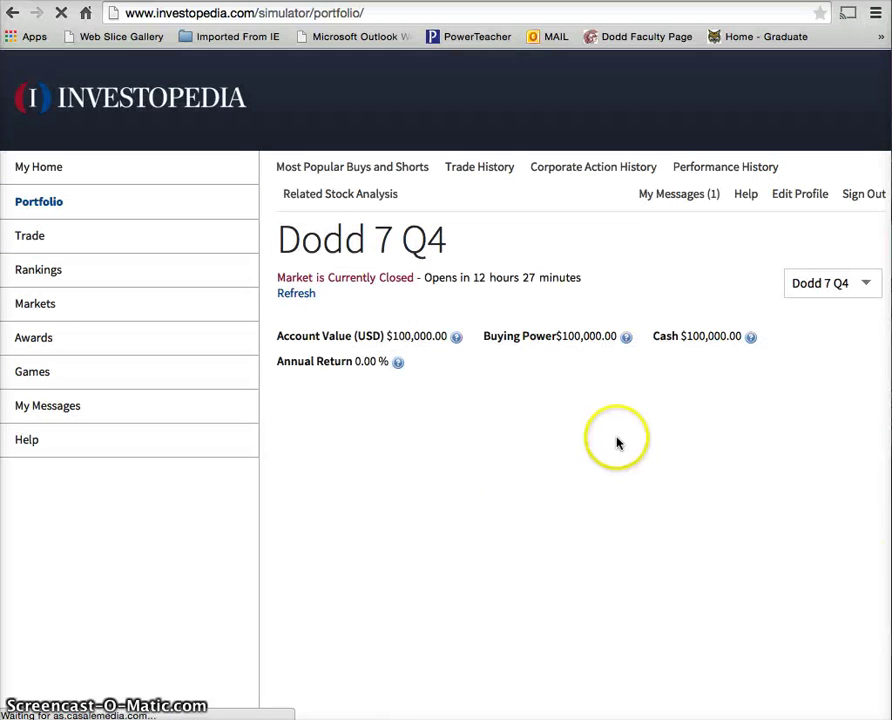
scroll(600, 460, "down", 2)
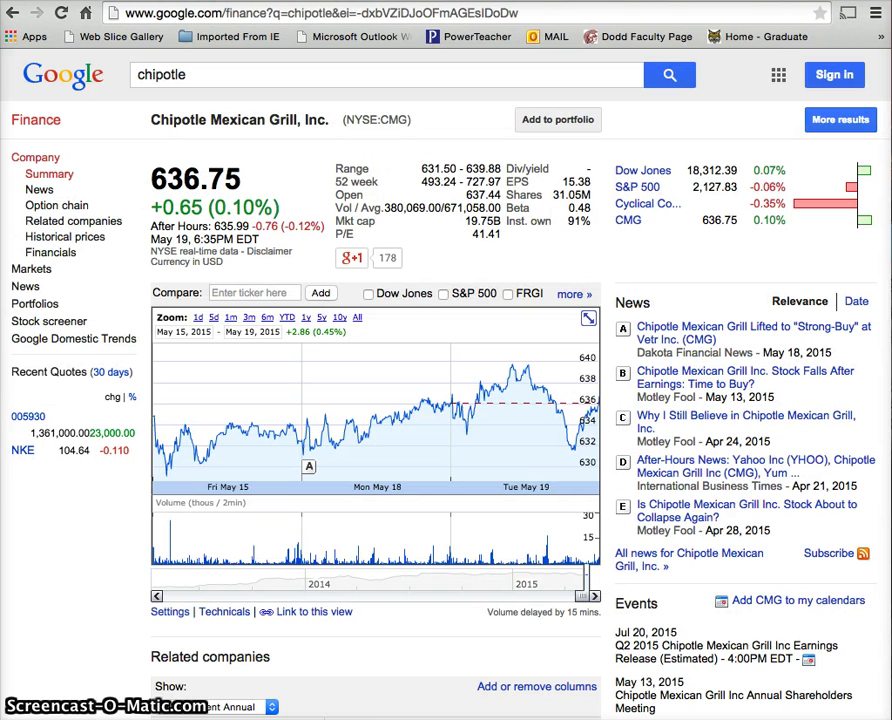
left_click(214, 4)
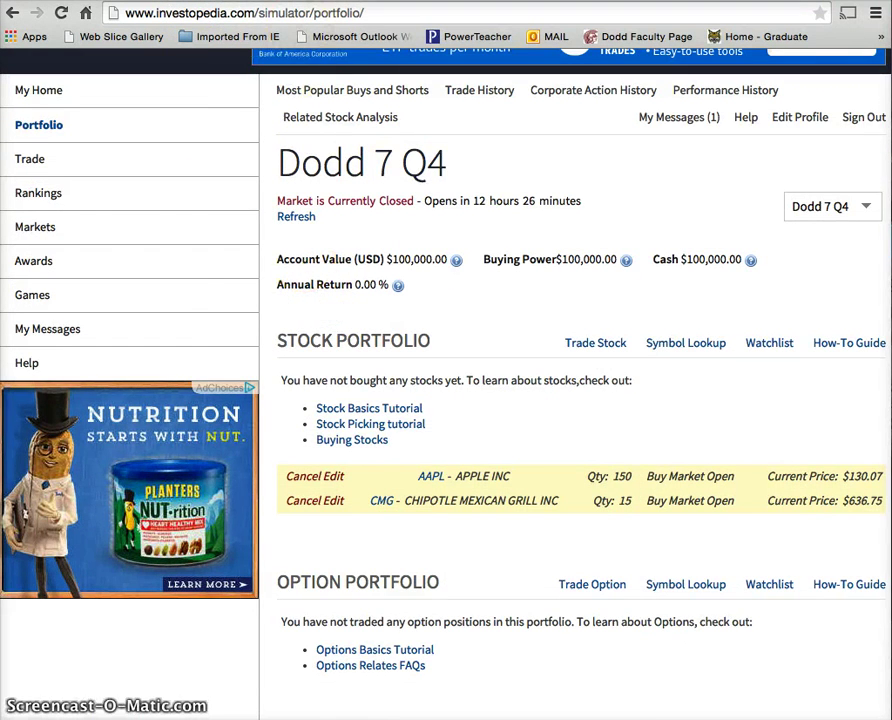
left_click(255, 2)
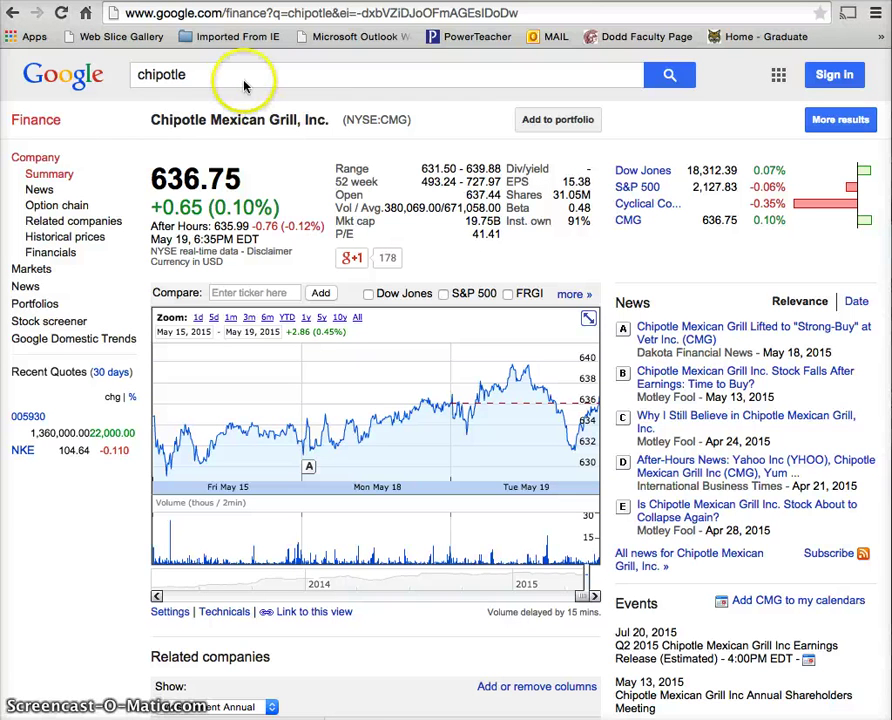
left_click(170, 2)
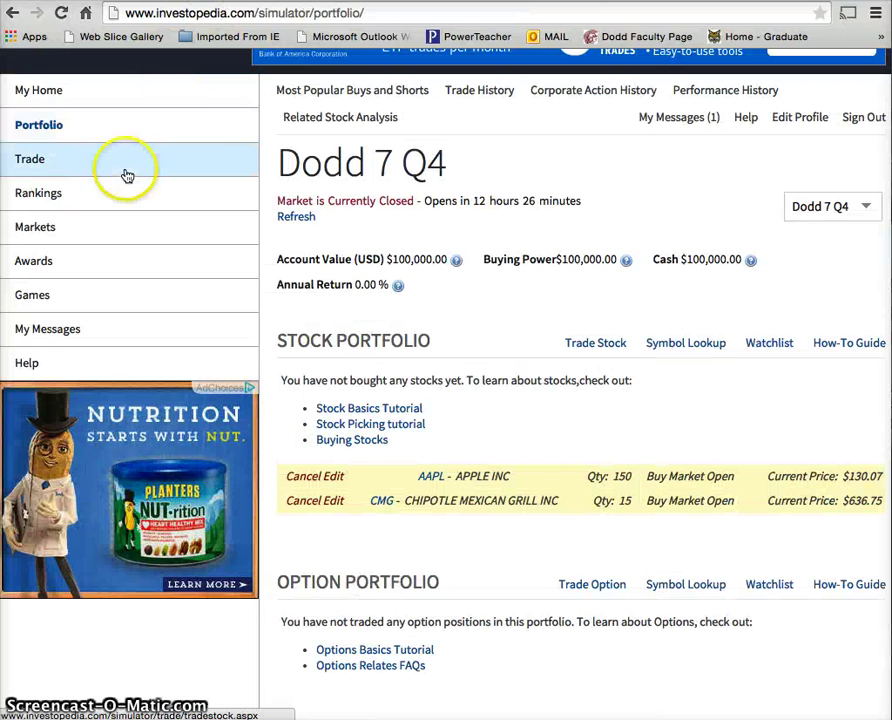